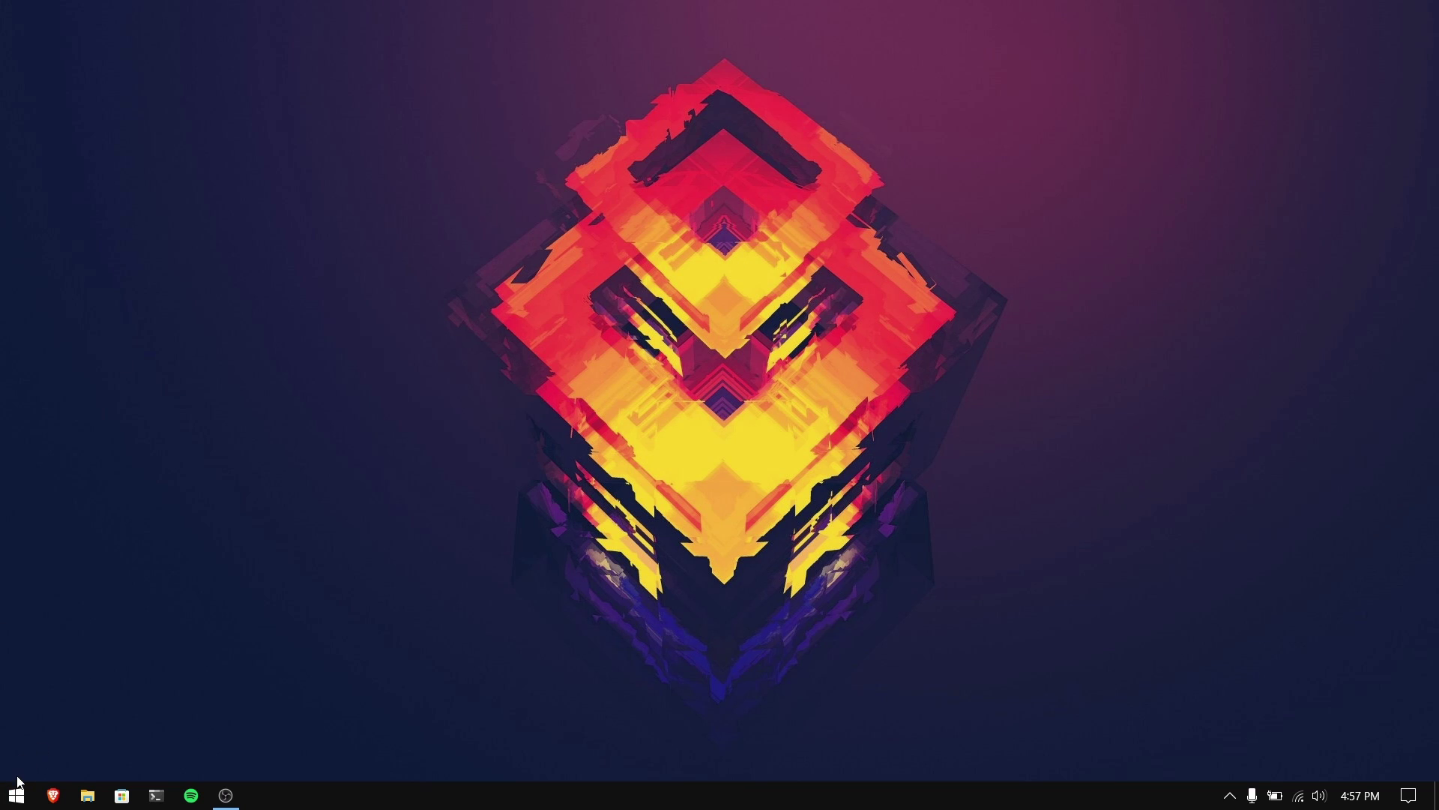
# Check the BIOS Mode value in System Information, then close it
pyautogui.click(15, 794)
pyautogui.write('sys')
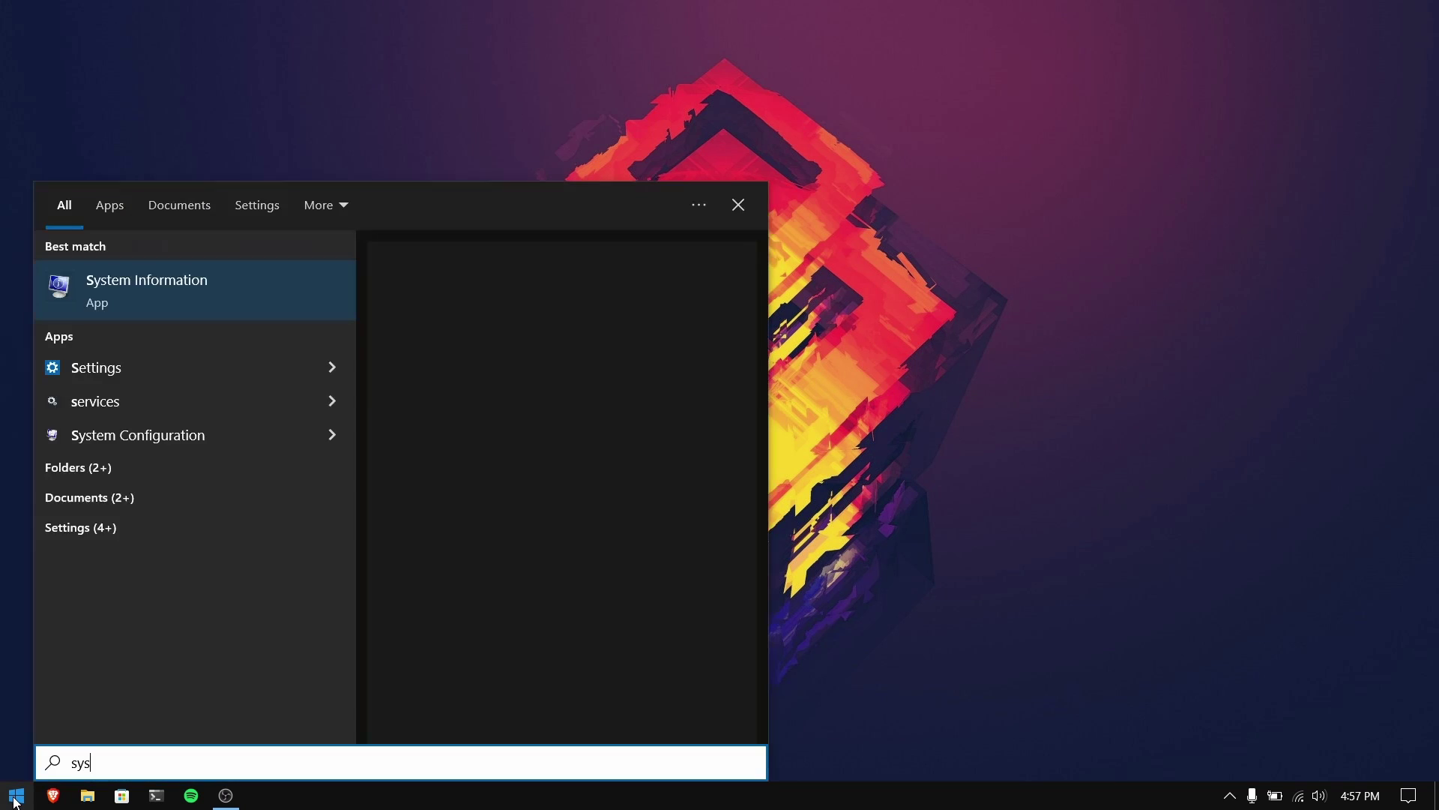
pyautogui.write('tem')
pyautogui.press('Return')
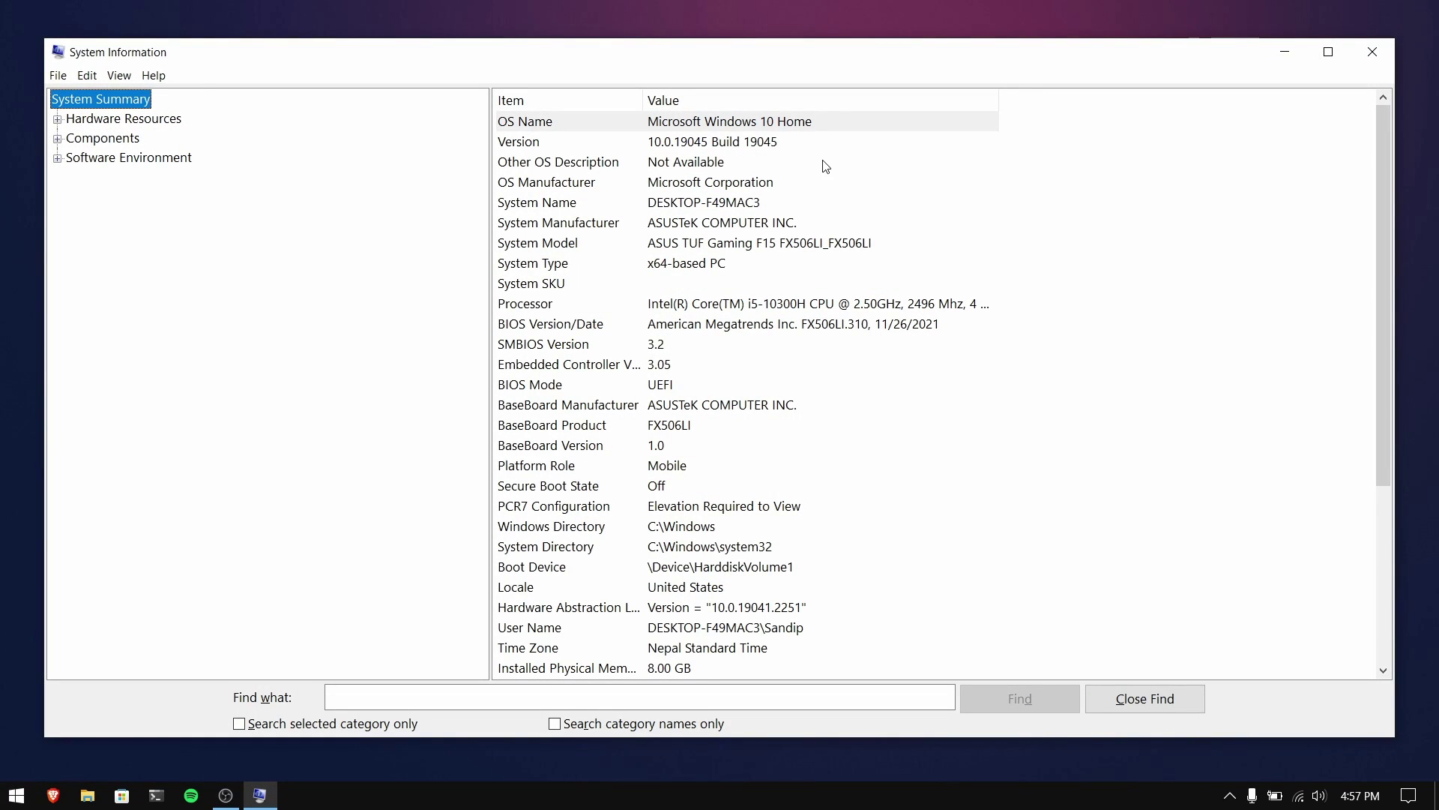
pyautogui.click(679, 388)
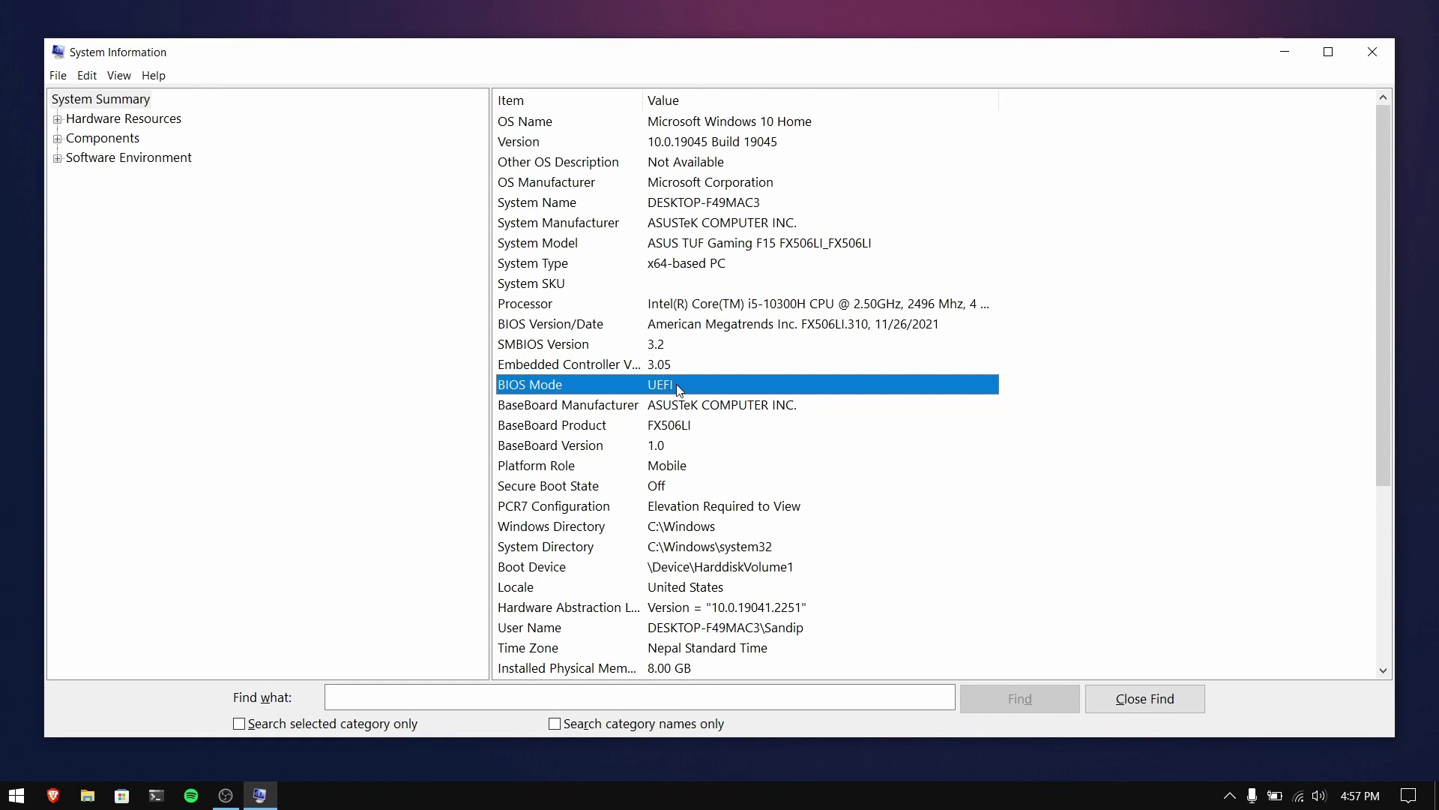
pyautogui.click(1372, 54)
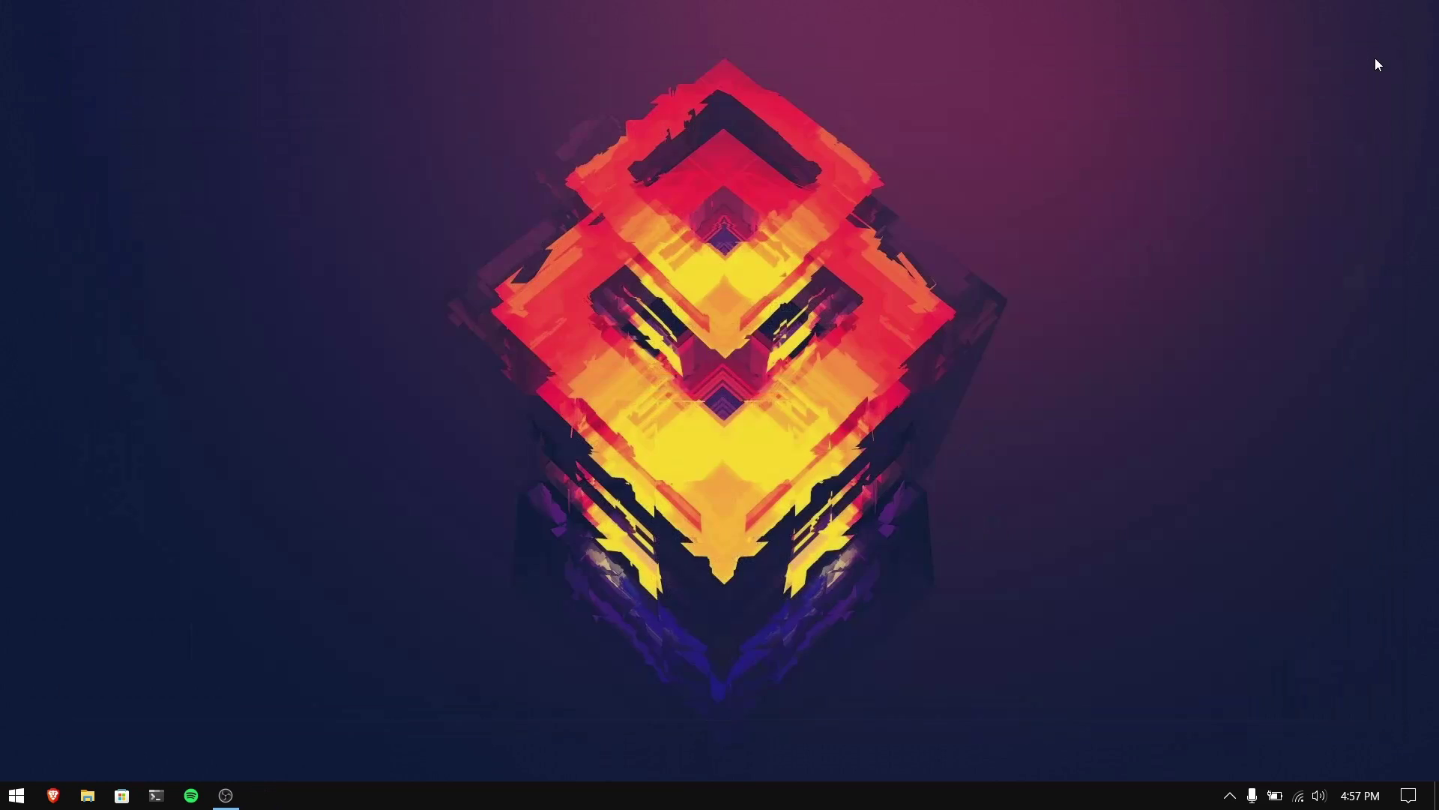
# Open Disk Management maximized and inspect Disk 0's 512 MB and 48.33 GB partitions
pyautogui.rightClick(3, 801)
pyautogui.click(77, 450)
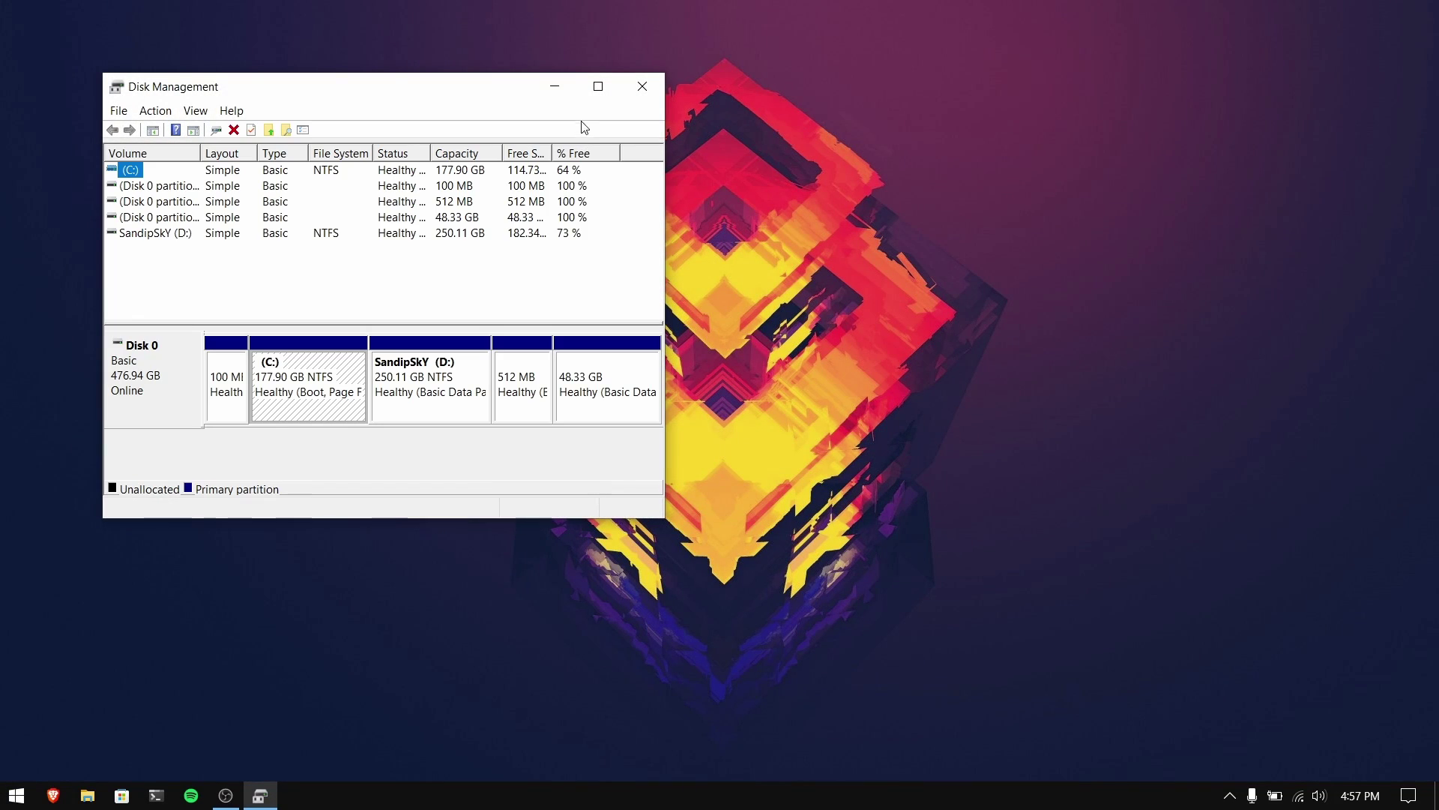
pyautogui.click(599, 86)
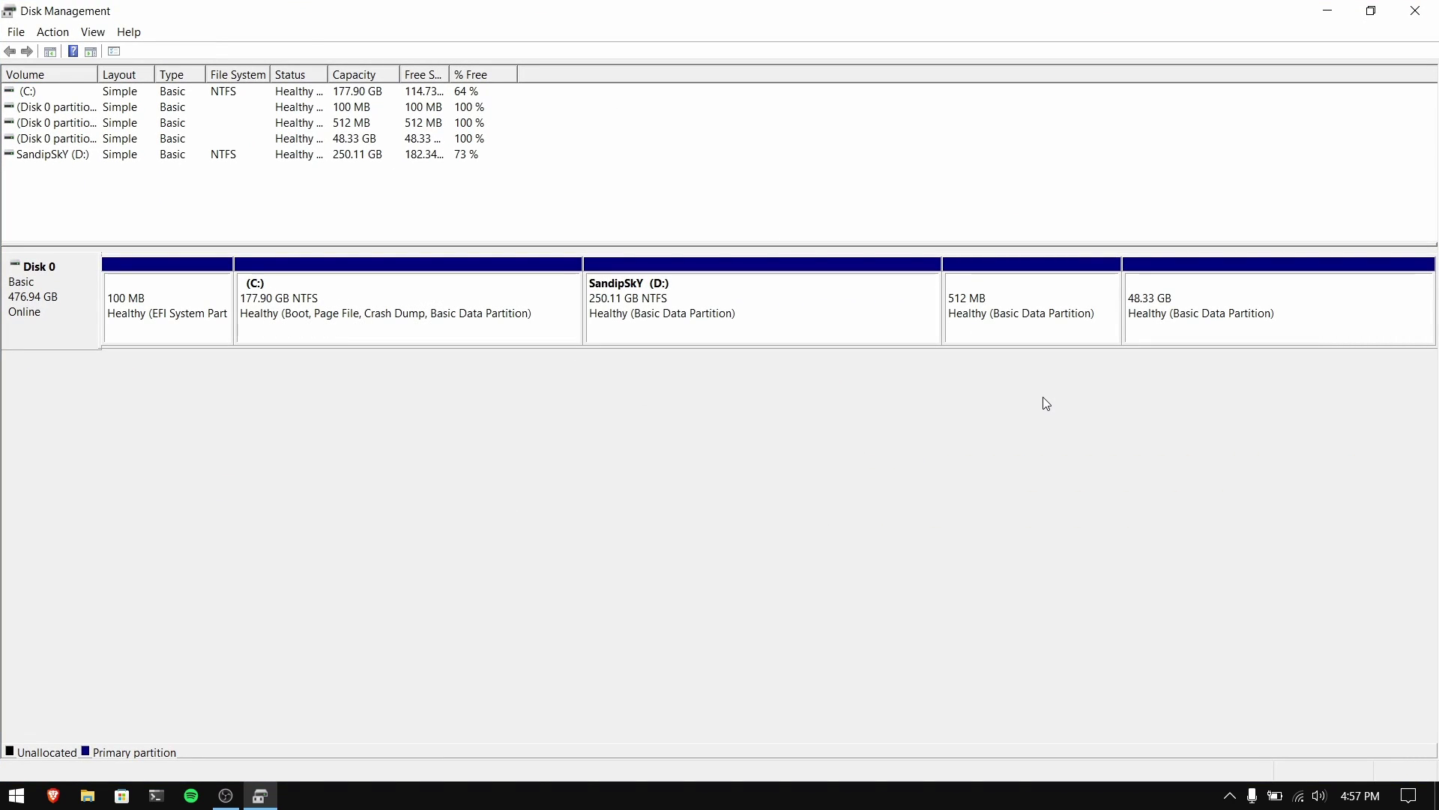
pyautogui.click(1012, 303)
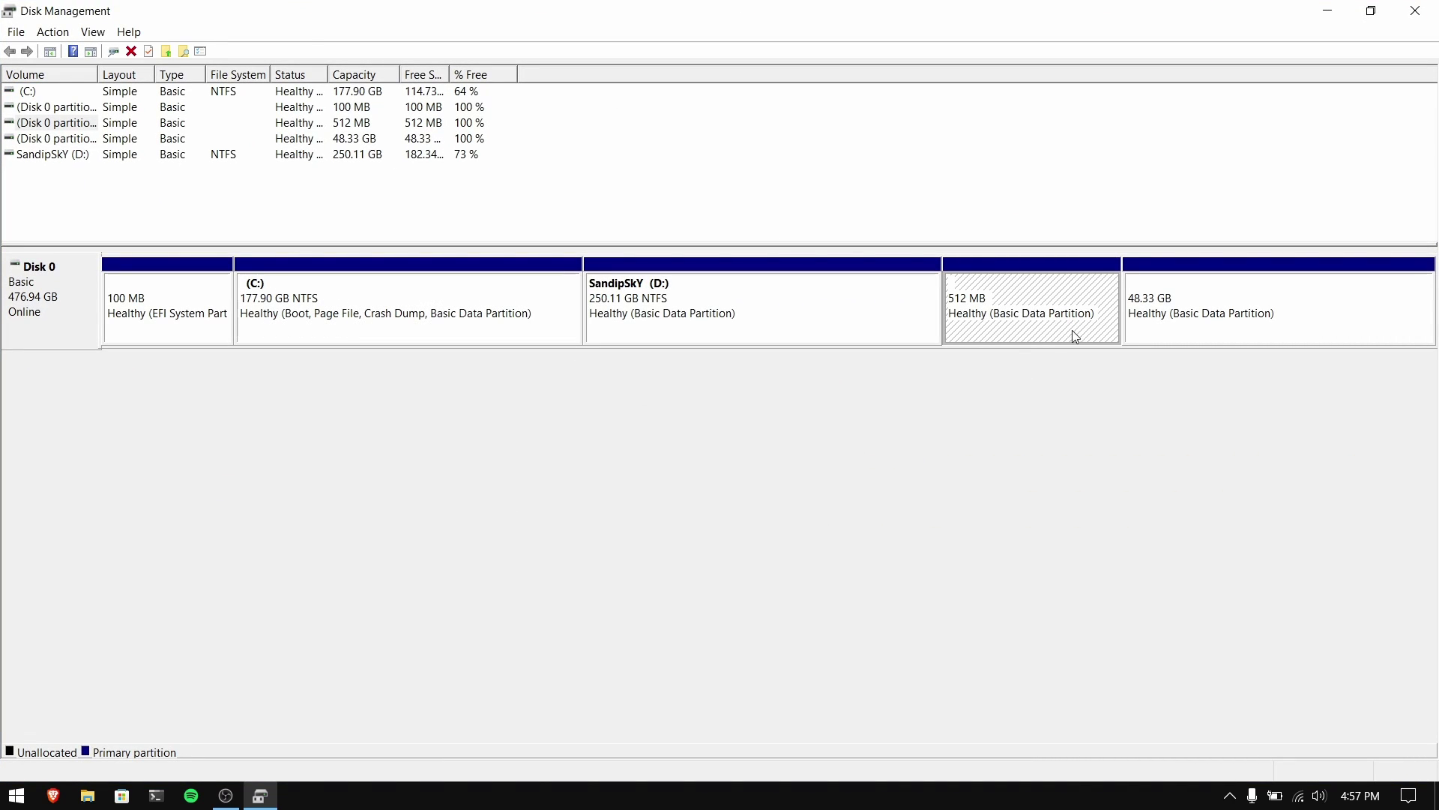
pyautogui.click(1171, 315)
pyautogui.click(1079, 428)
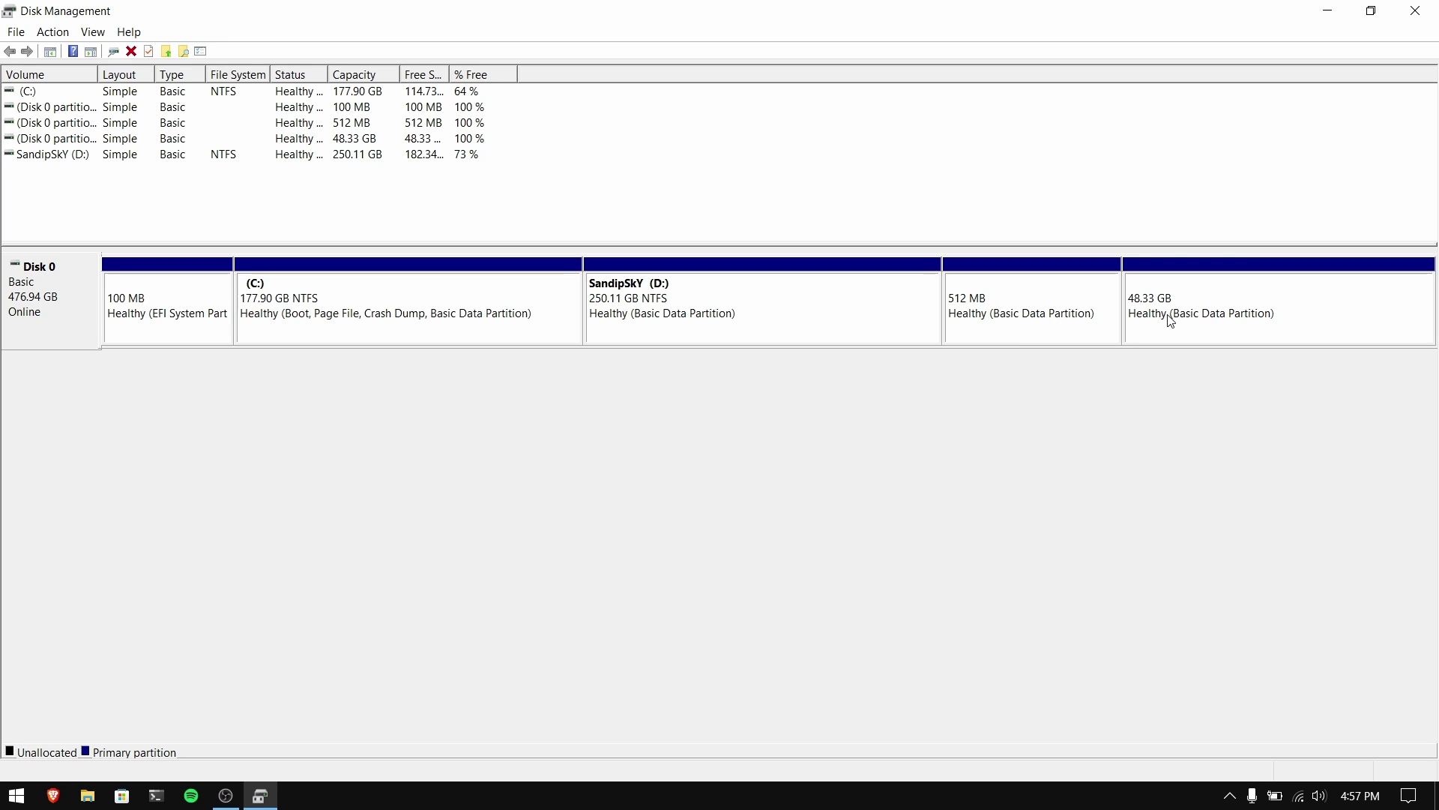
pyautogui.click(1072, 296)
pyautogui.click(1235, 309)
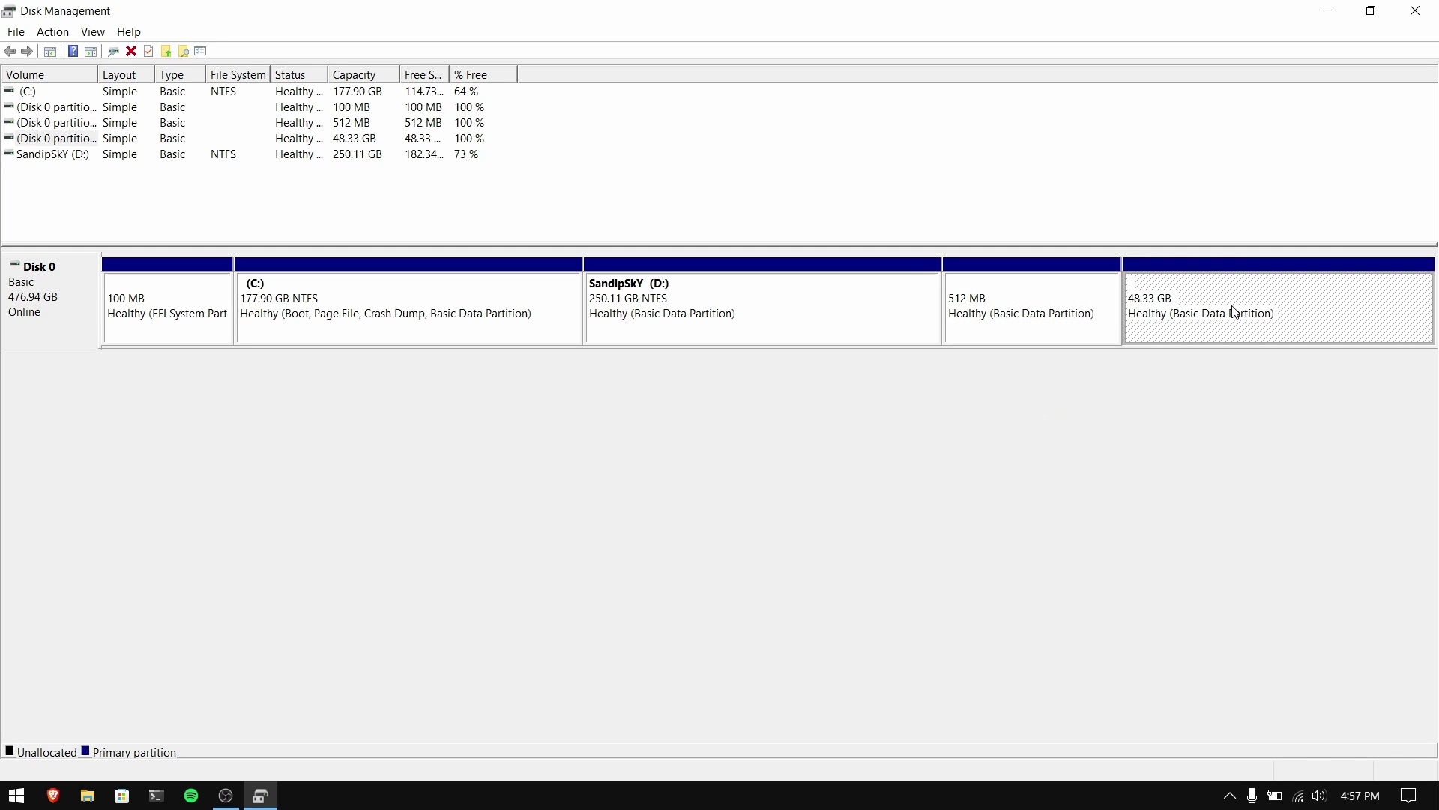
pyautogui.click(1417, 9)
pyautogui.click(54, 794)
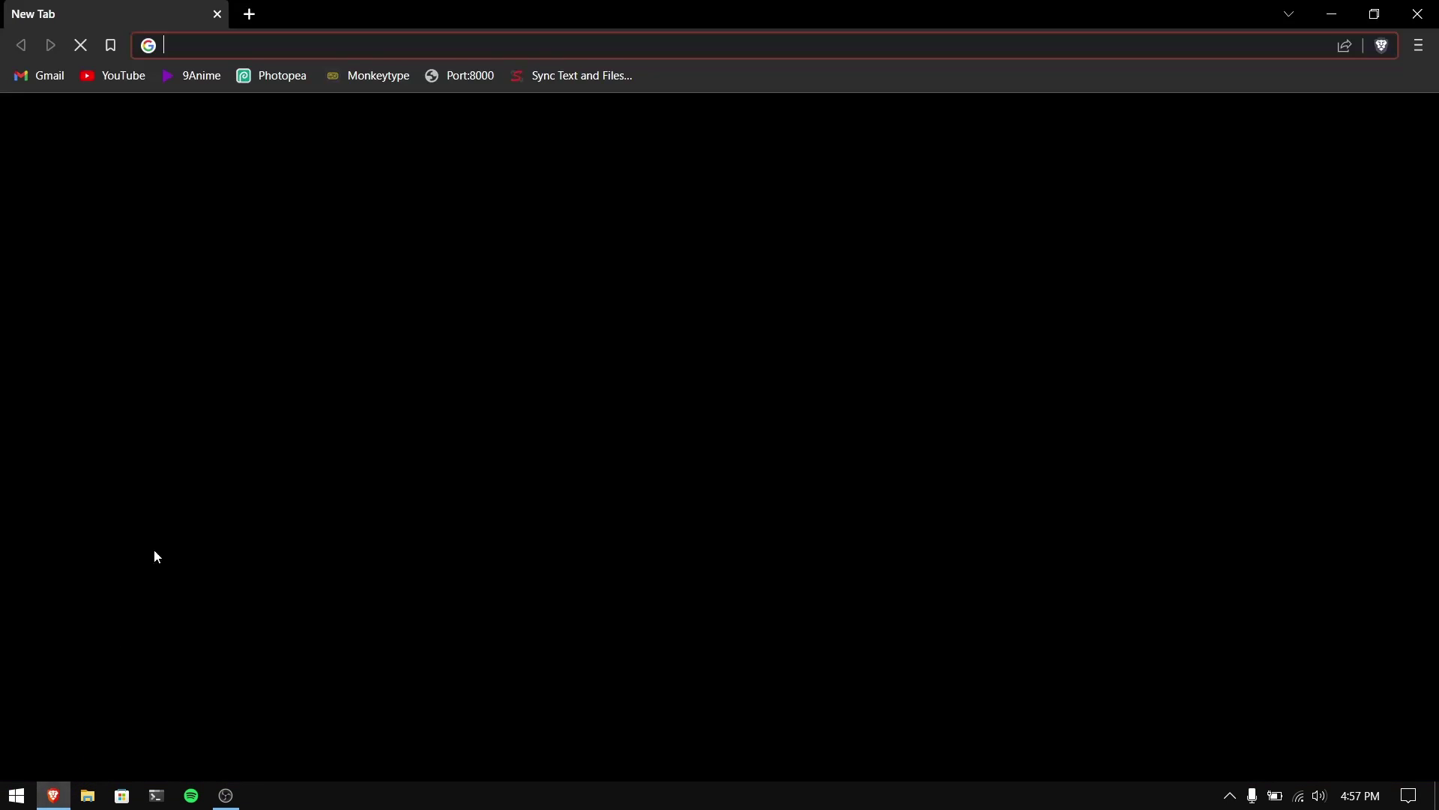
pyautogui.write('minit')
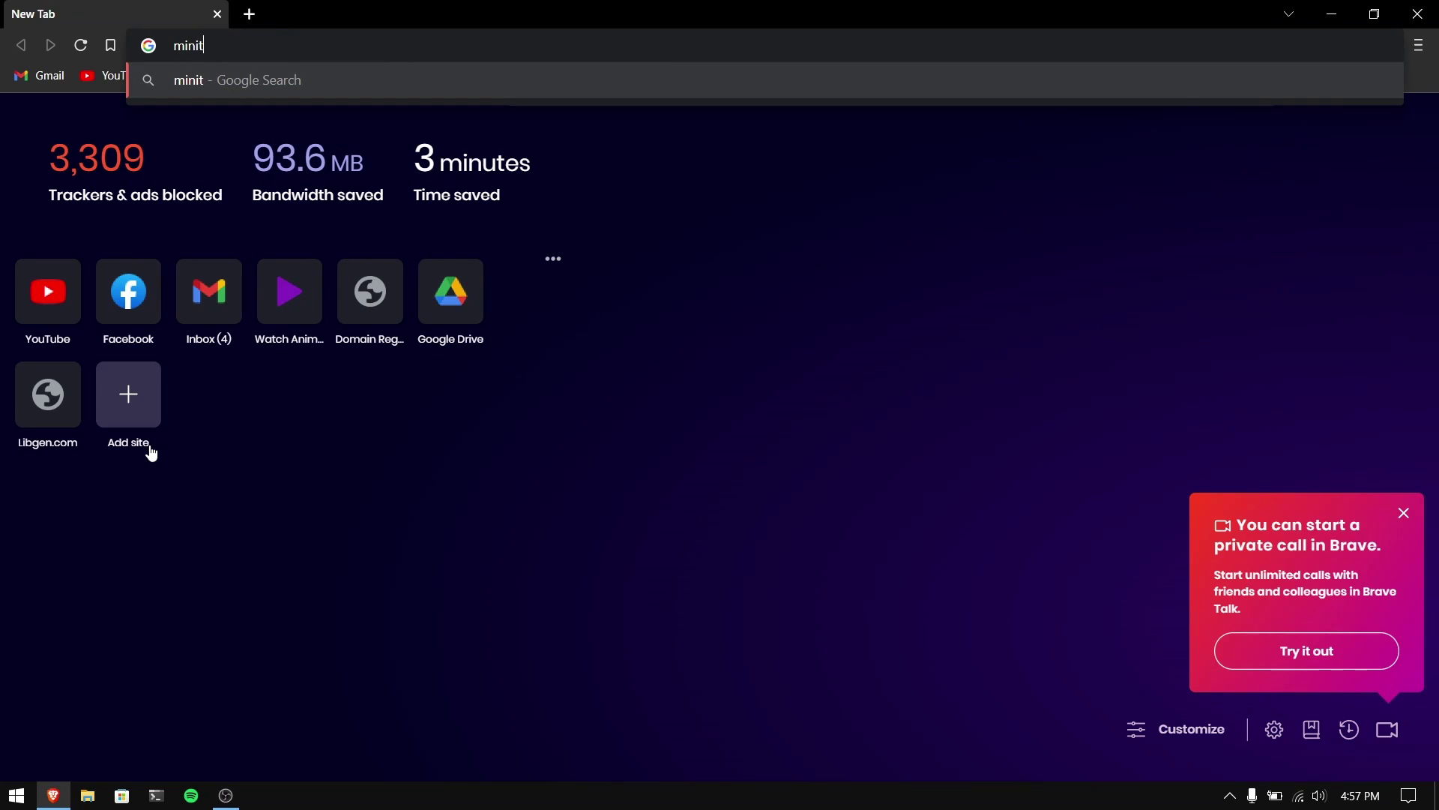
pyautogui.write('ool partition wizar')
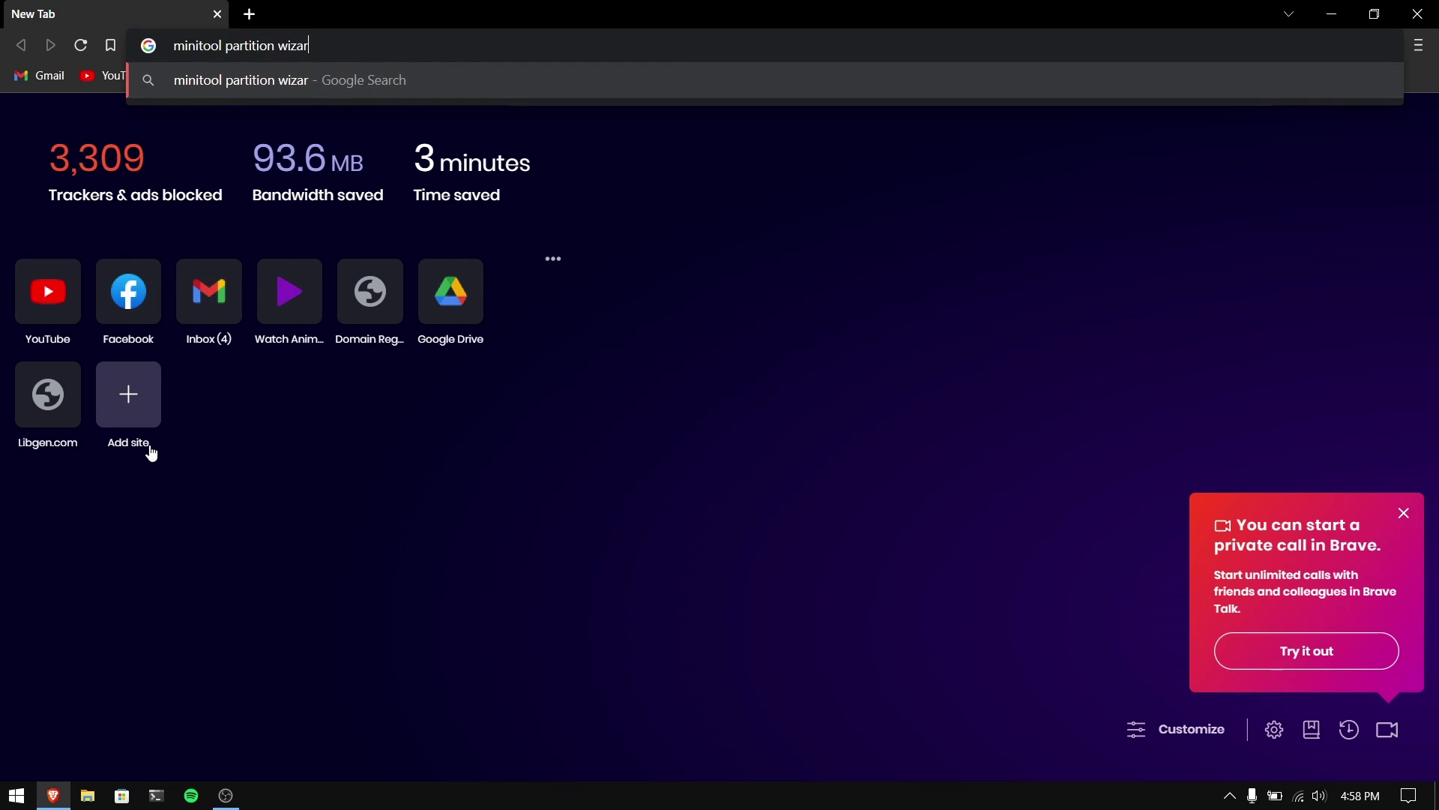
pyautogui.write('d')
pyautogui.press('Return')
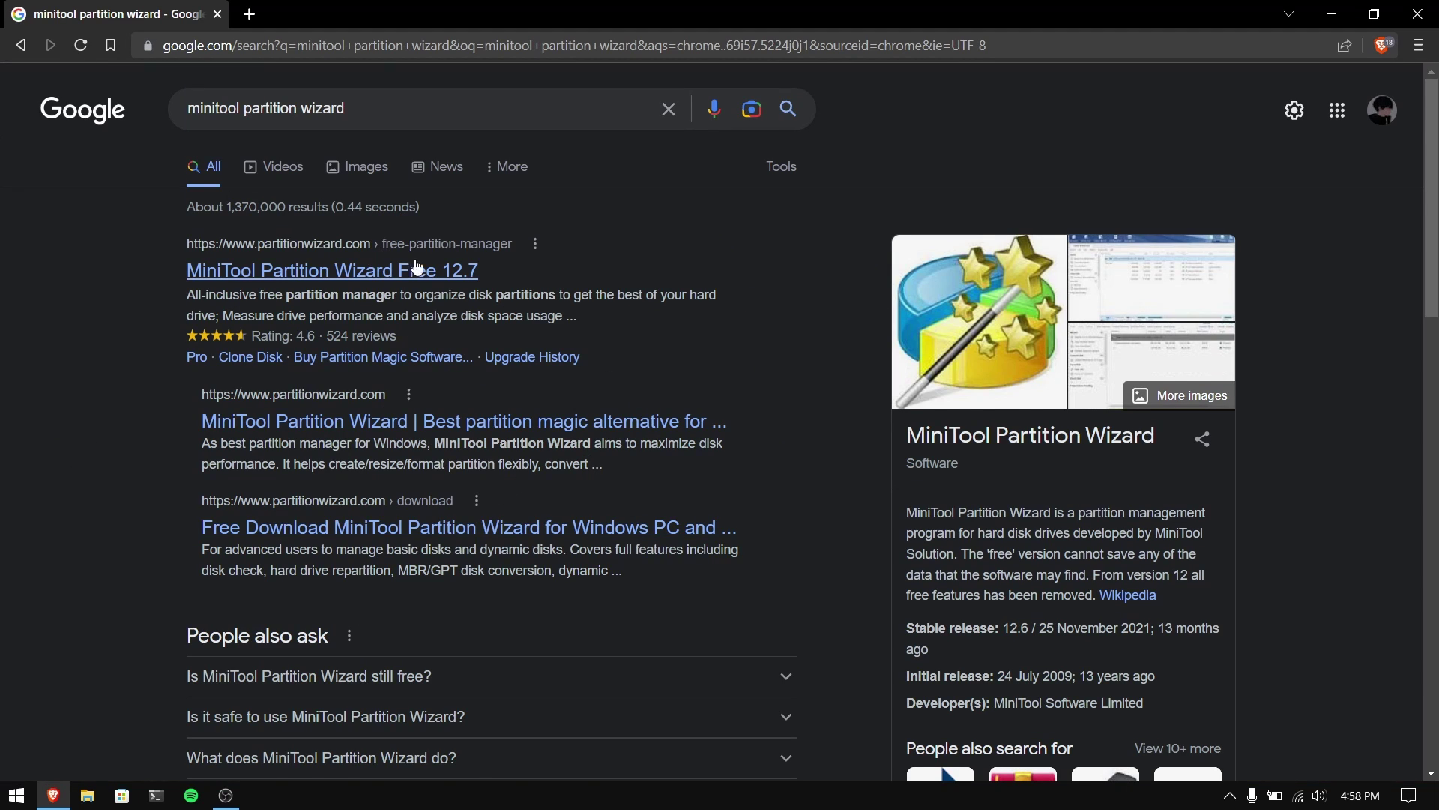
pyautogui.click(1415, 14)
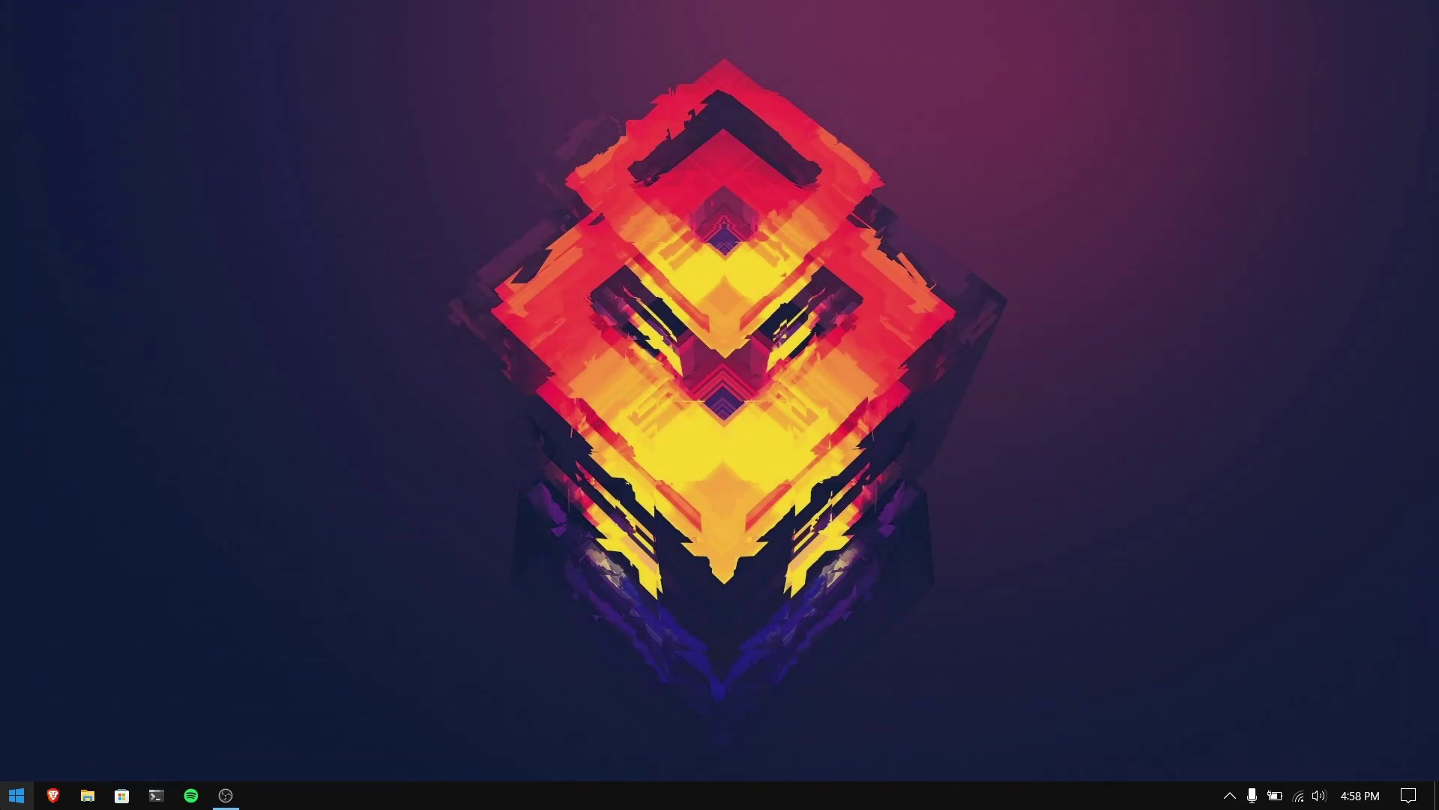
# Launch MiniTool Partition Wizard from its Start menu folder
pyautogui.click(16, 795)
pyautogui.scroll(-5, 118, 625)
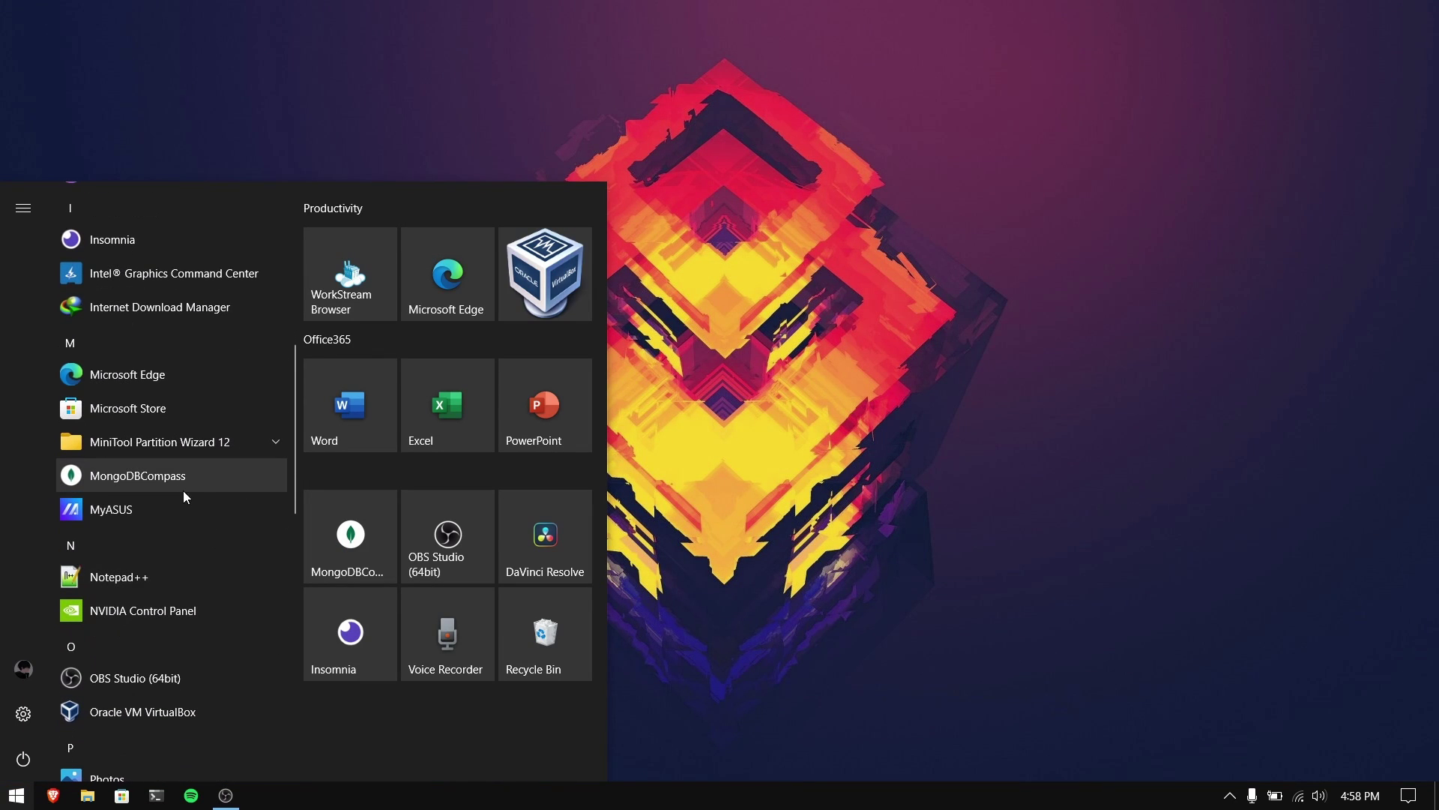
pyautogui.click(198, 450)
pyautogui.click(184, 478)
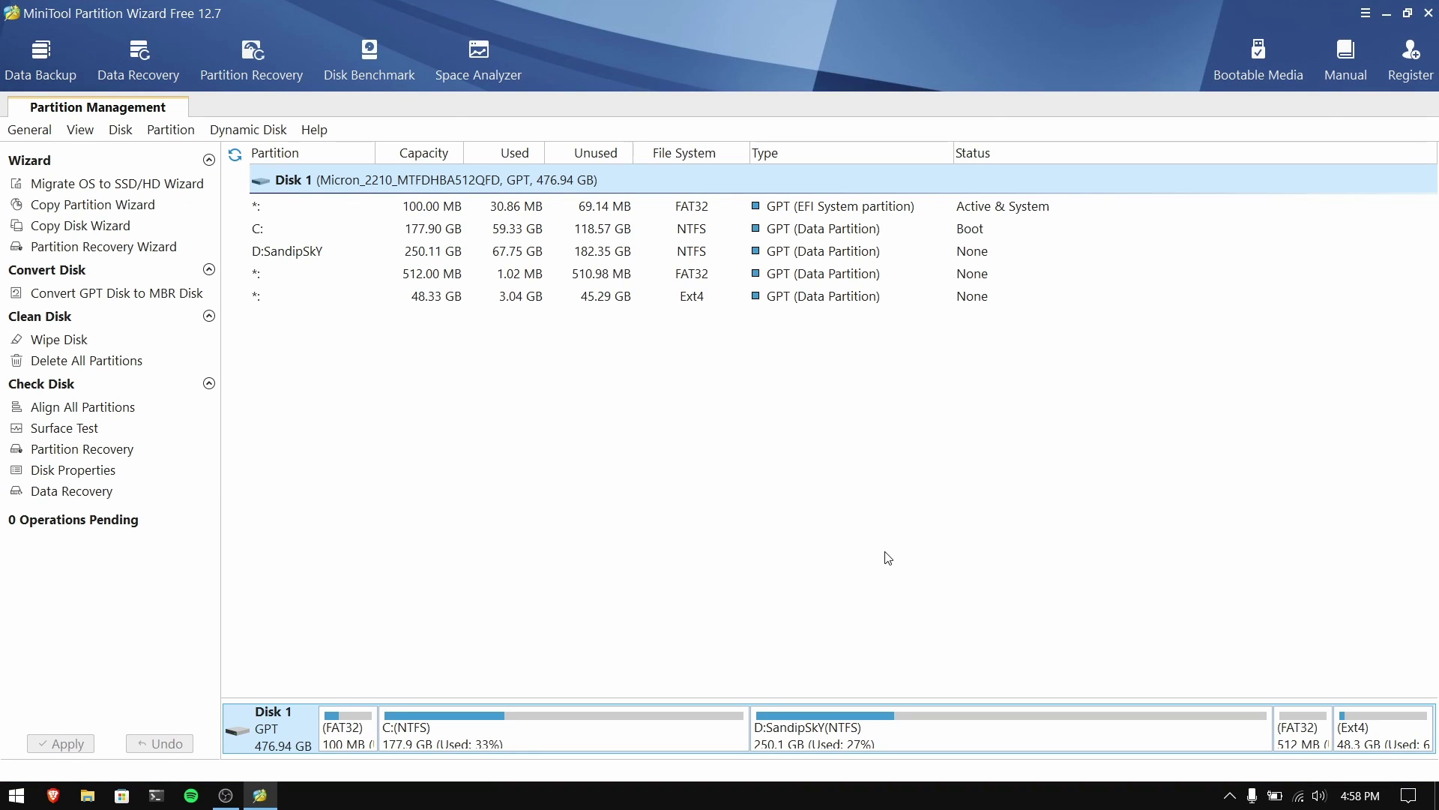
# Mark the 512 MB FAT32 and 48.33 GB Ext4 partitions for deletion
pyautogui.click(1293, 733)
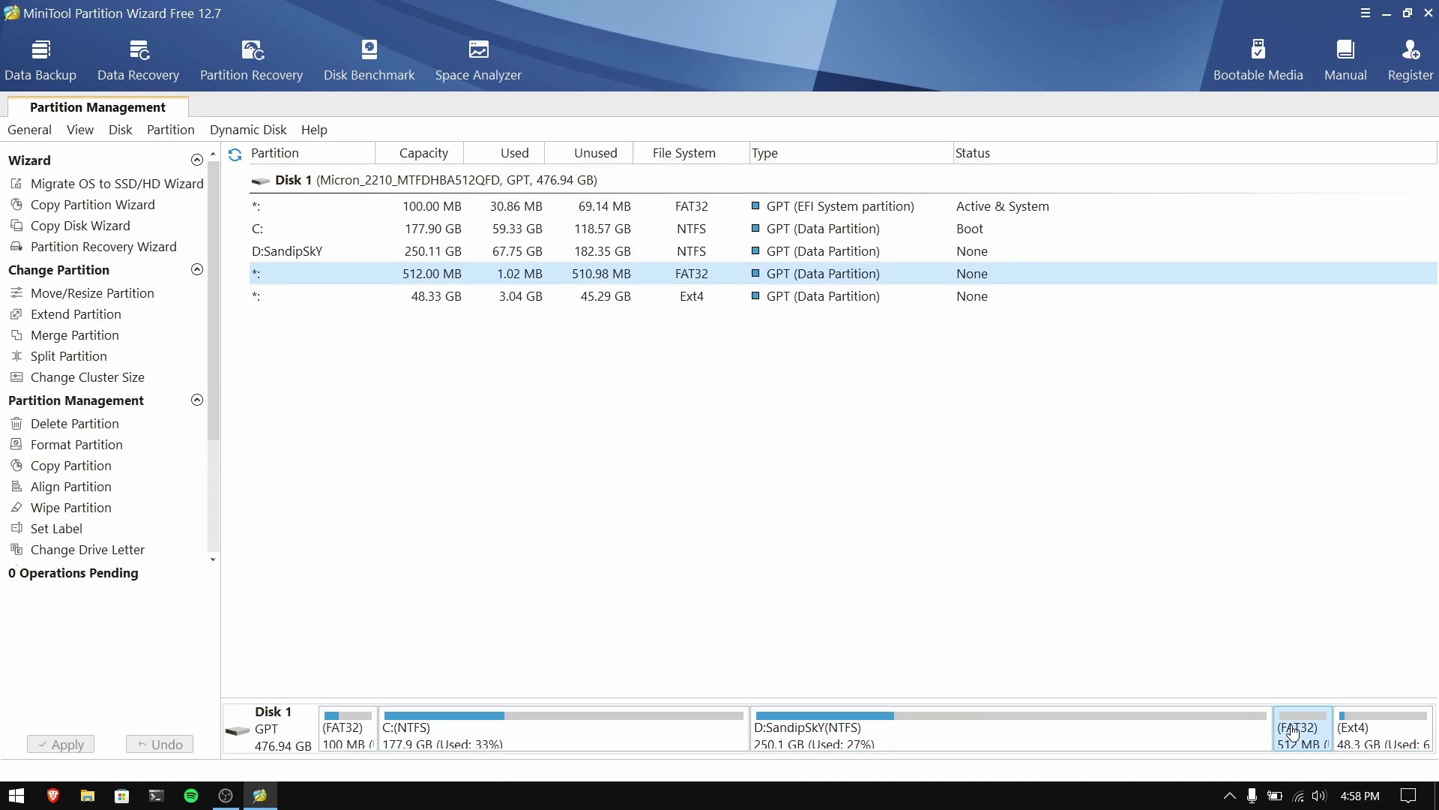
pyautogui.rightClick(1292, 732)
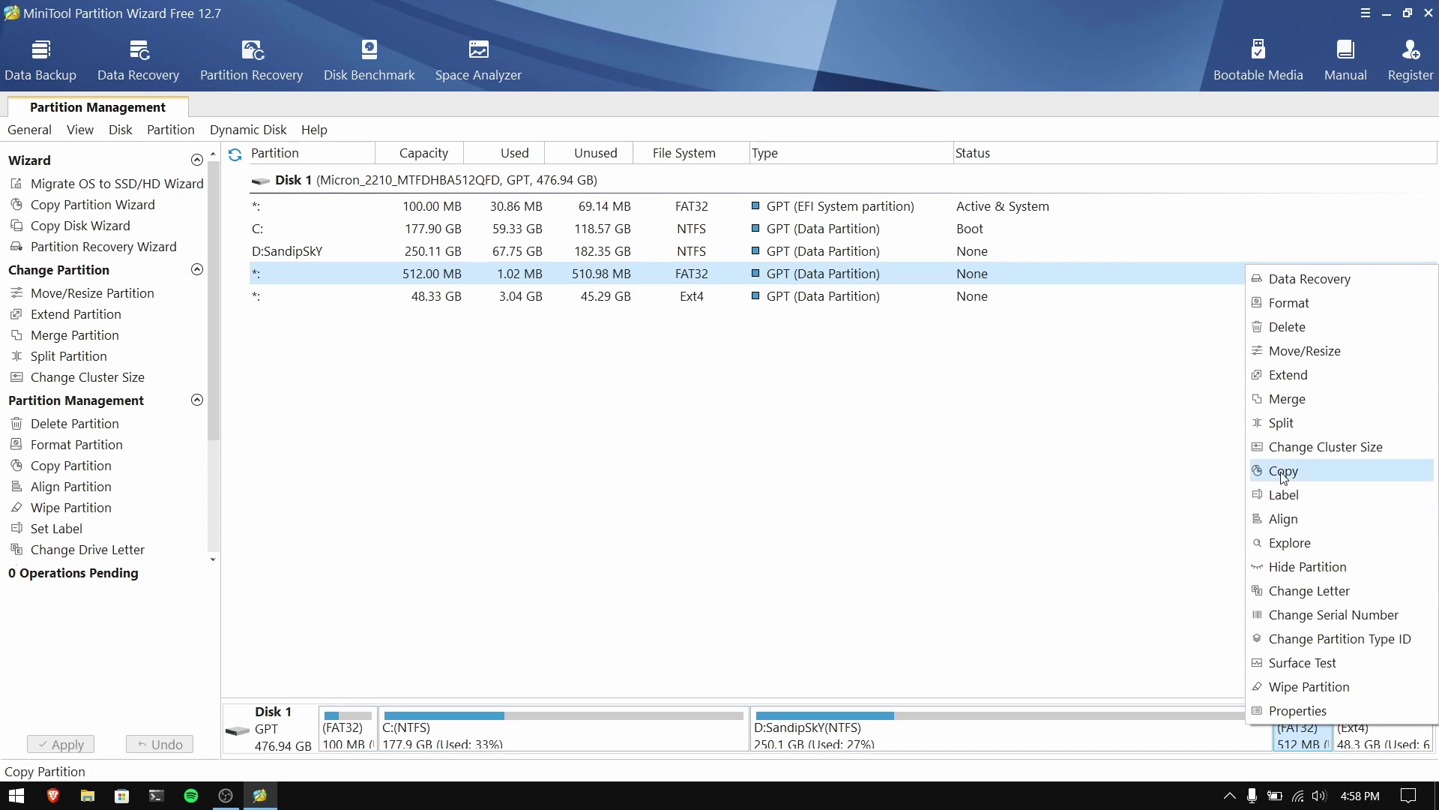
pyautogui.click(1316, 339)
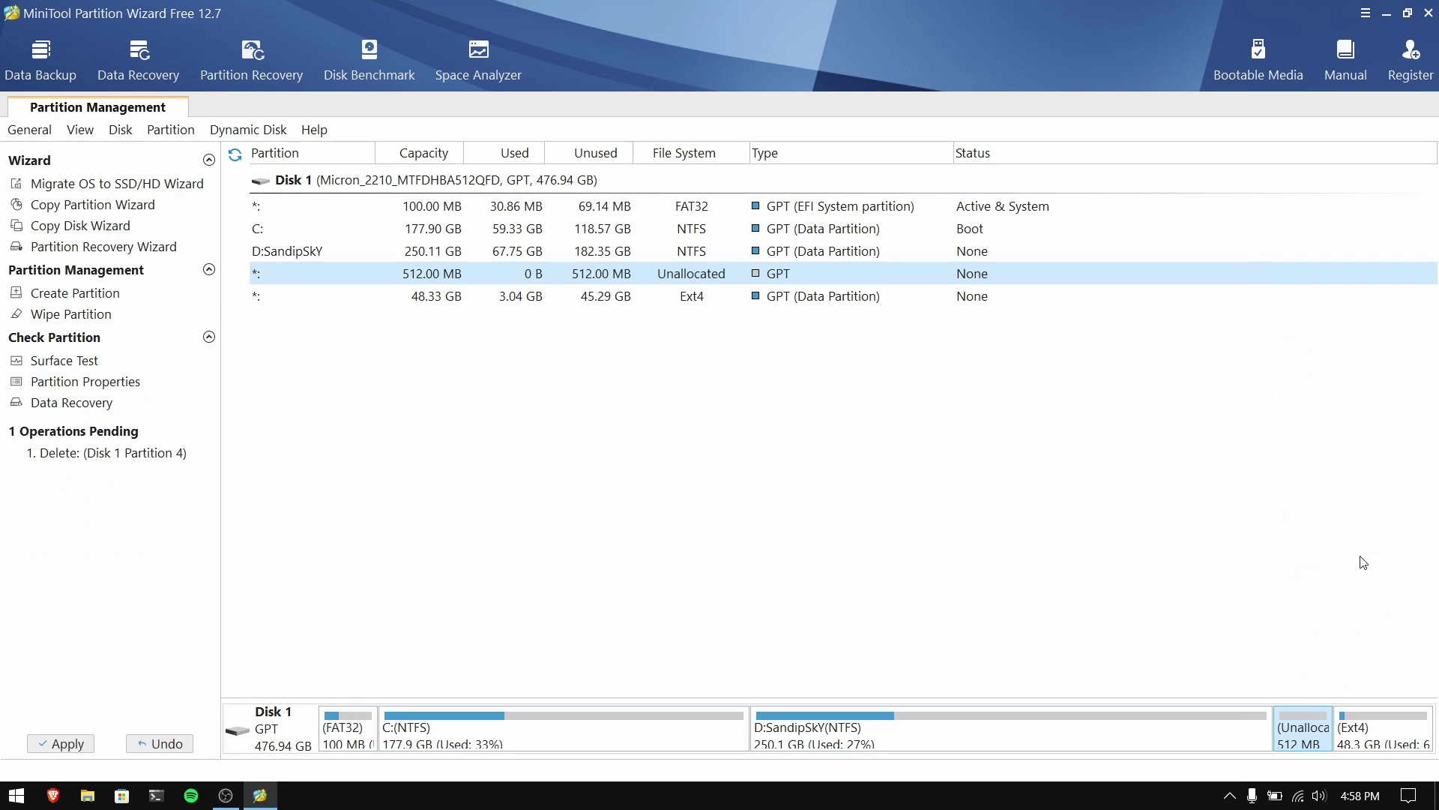
pyautogui.click(1367, 733)
pyautogui.rightClick(1367, 732)
pyautogui.click(1327, 521)
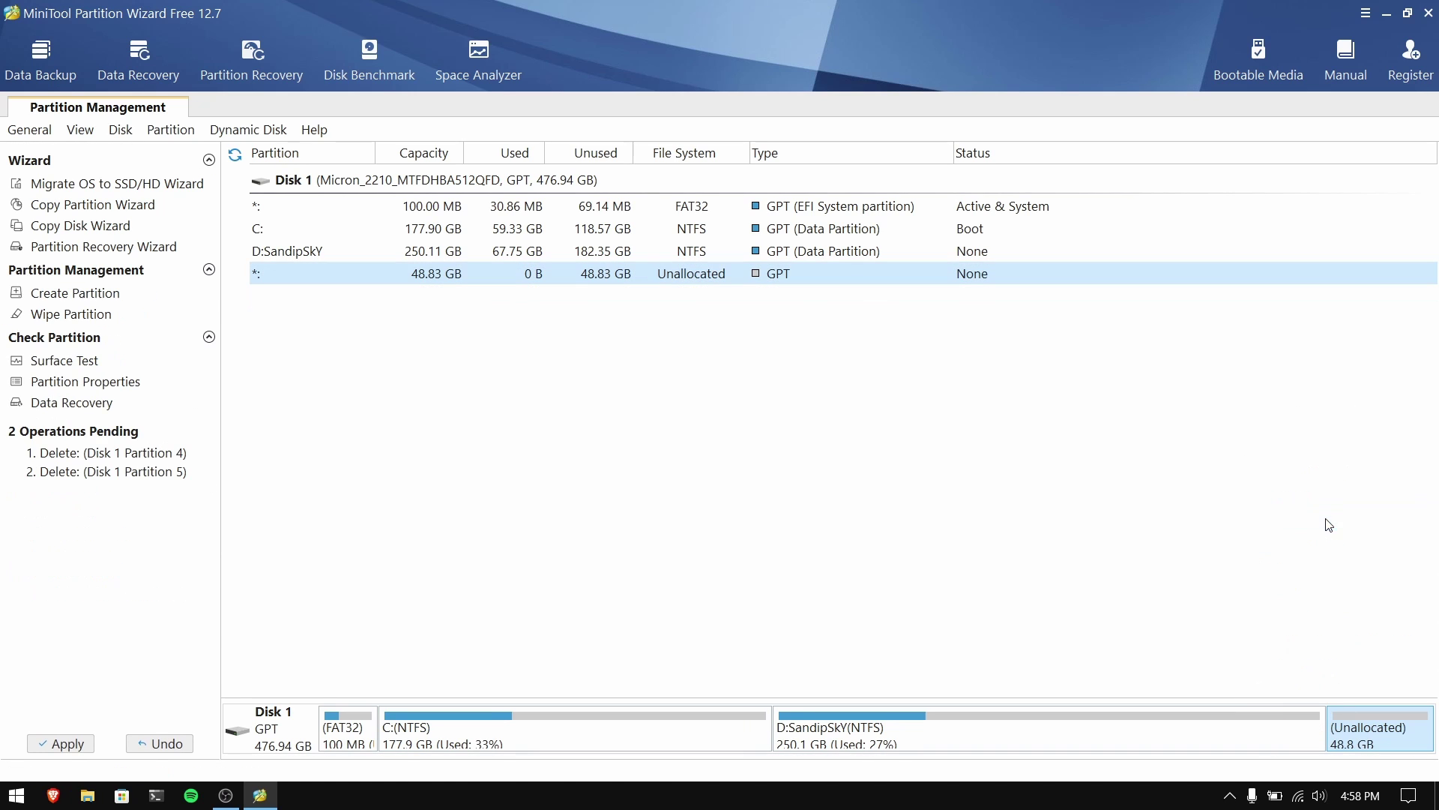
# Apply the pending deletions, leaving 48.83 GB unallocated, and quit the program
pyautogui.click(932, 746)
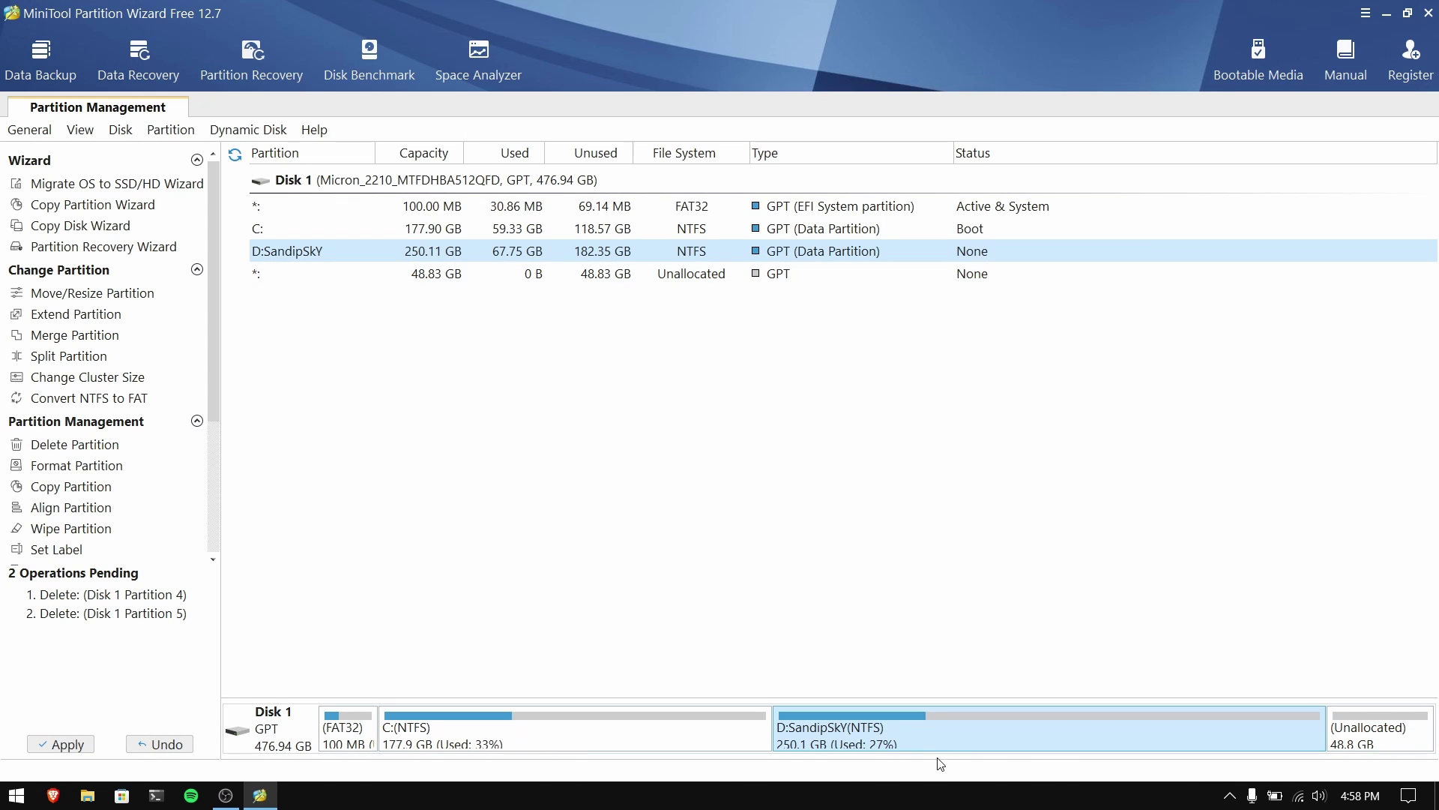
pyautogui.click(60, 744)
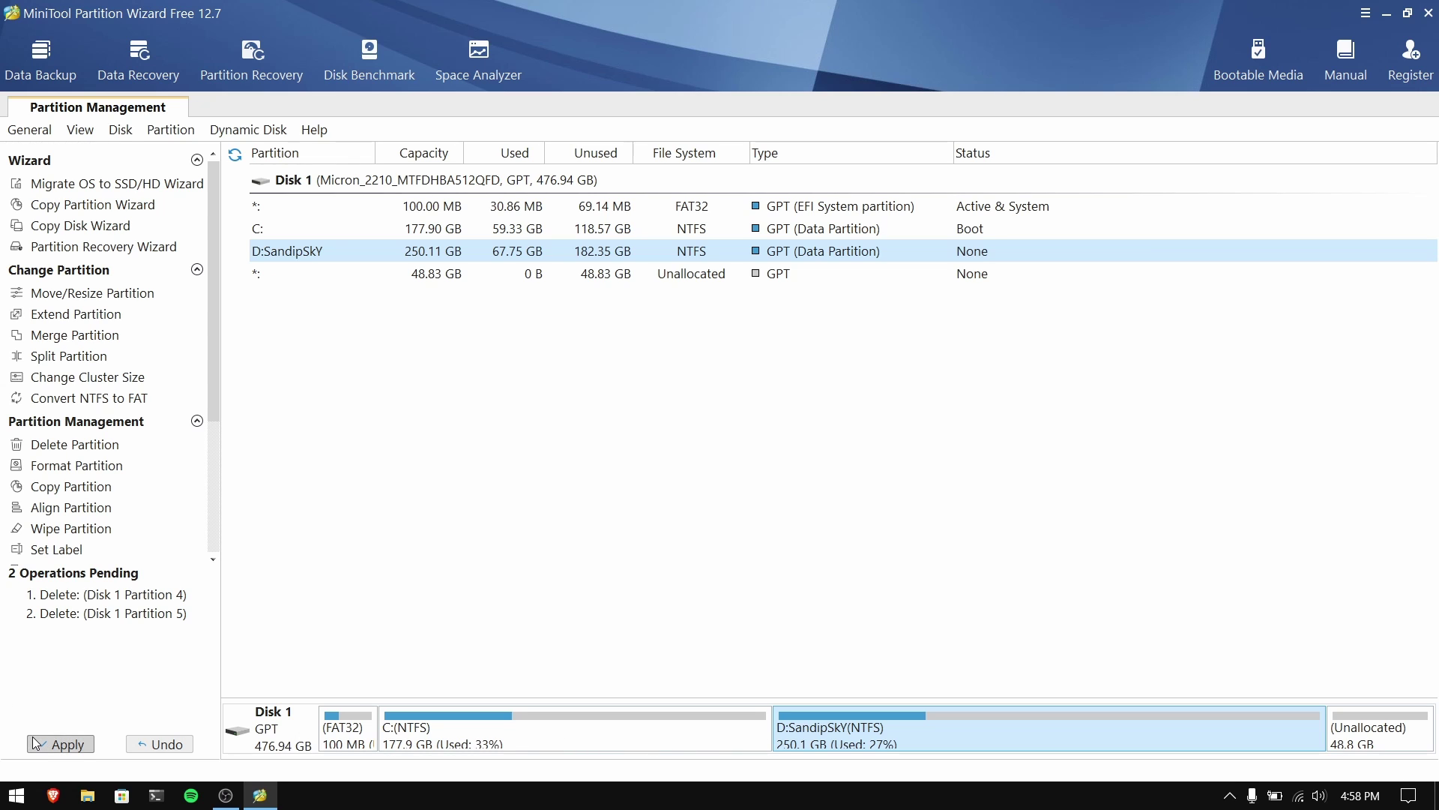
pyautogui.click(693, 447)
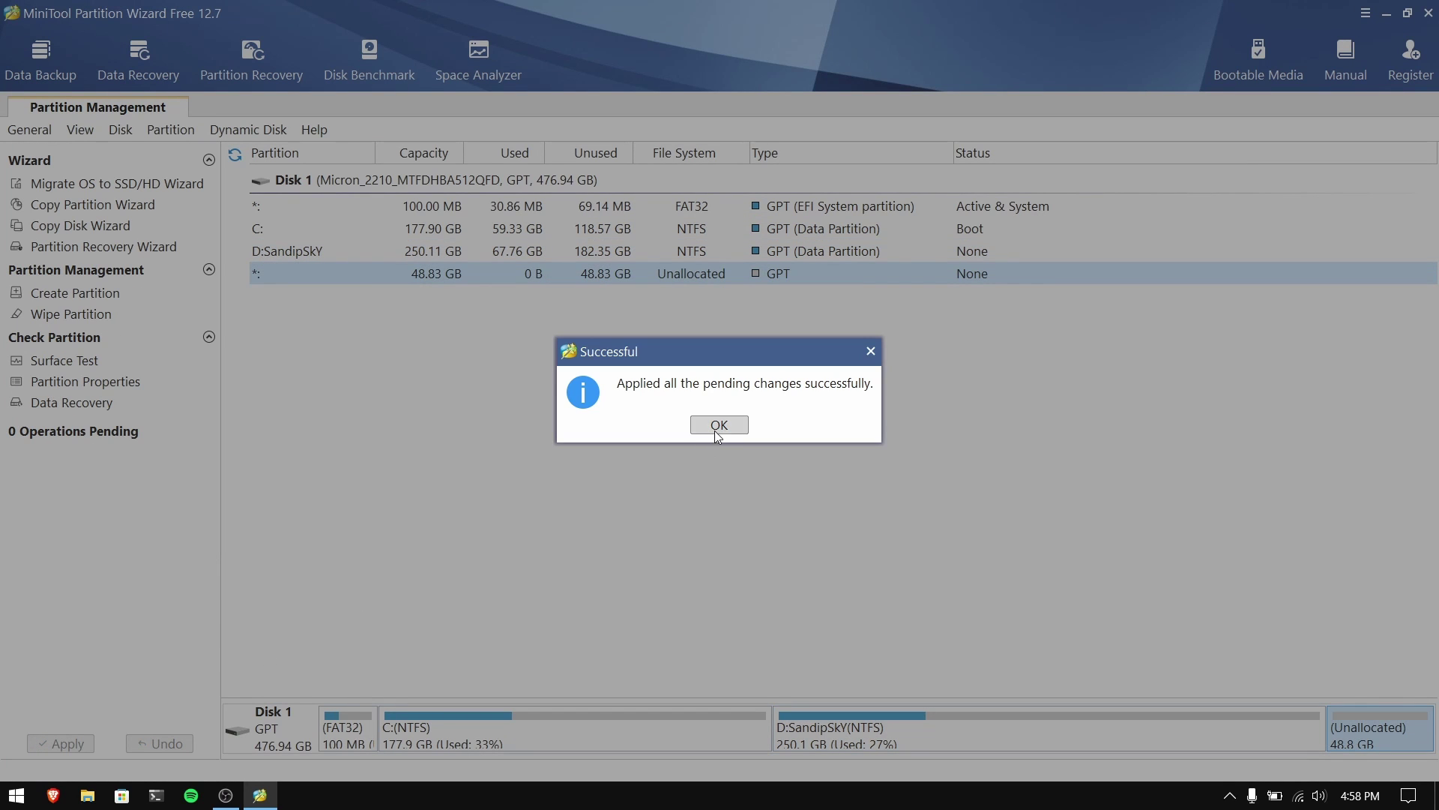
pyautogui.click(716, 430)
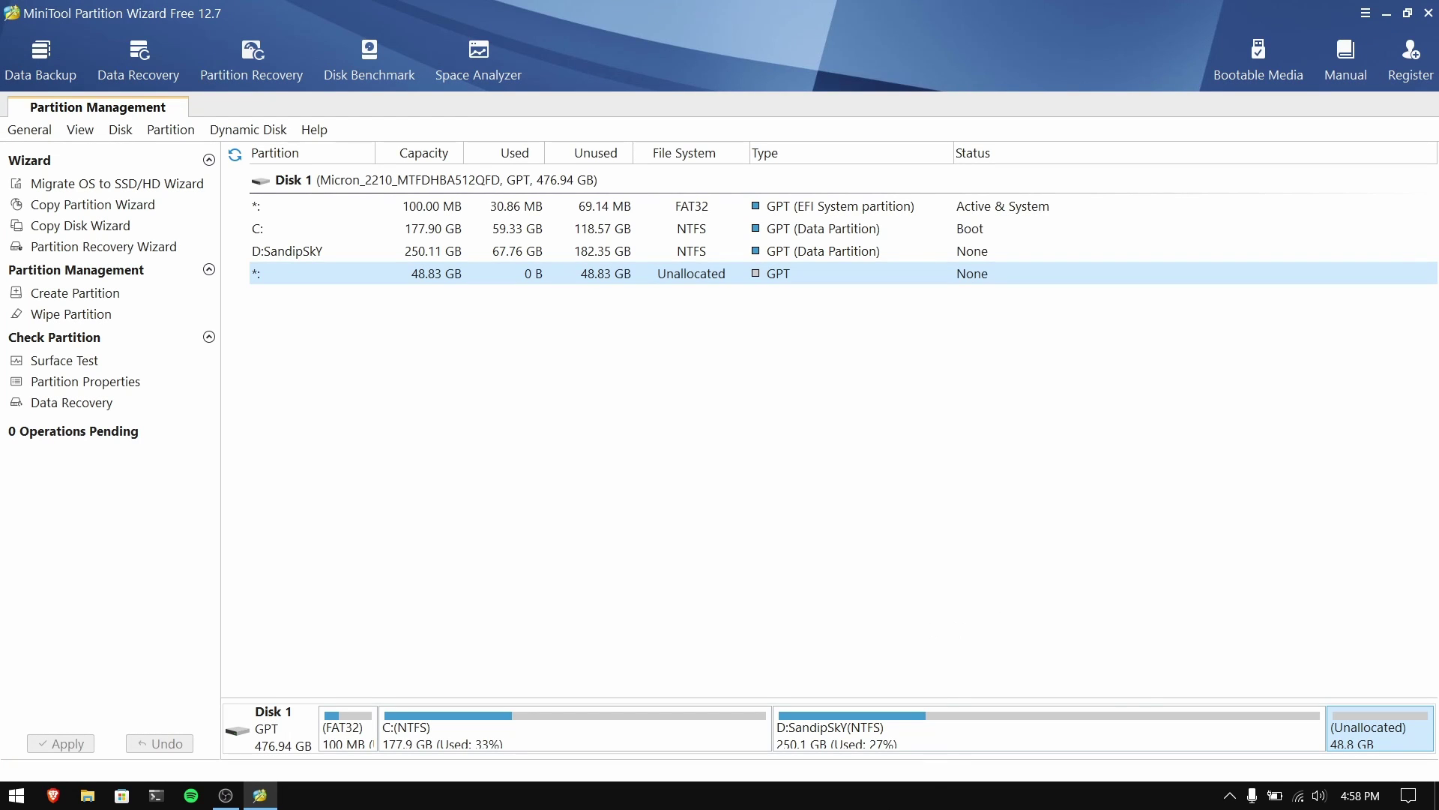
pyautogui.click(1428, 13)
pyautogui.click(687, 424)
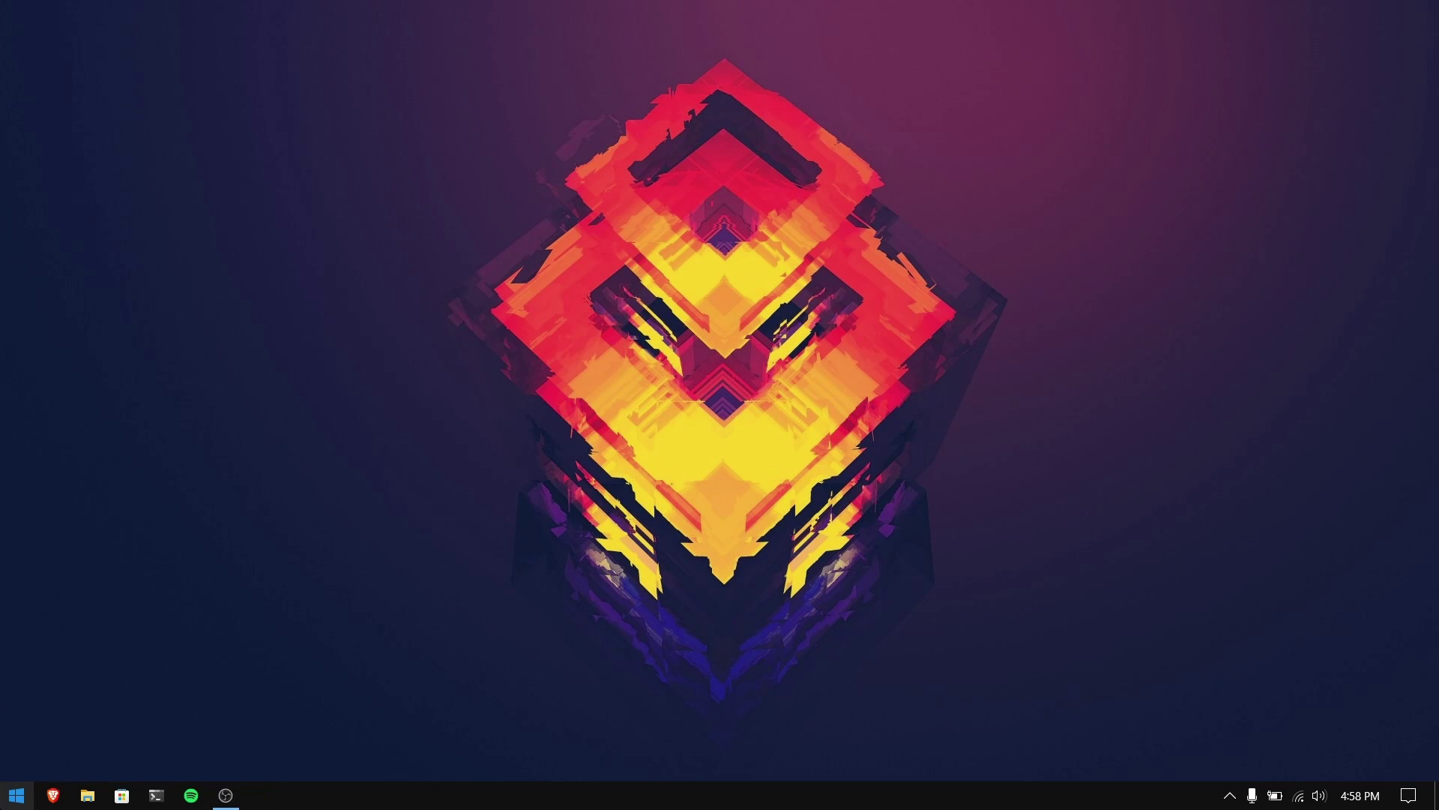
# Extend D: over the 48.83 GB unallocated space to 298.94 GB in Disk Management
pyautogui.rightClick(15, 794)
pyautogui.click(48, 462)
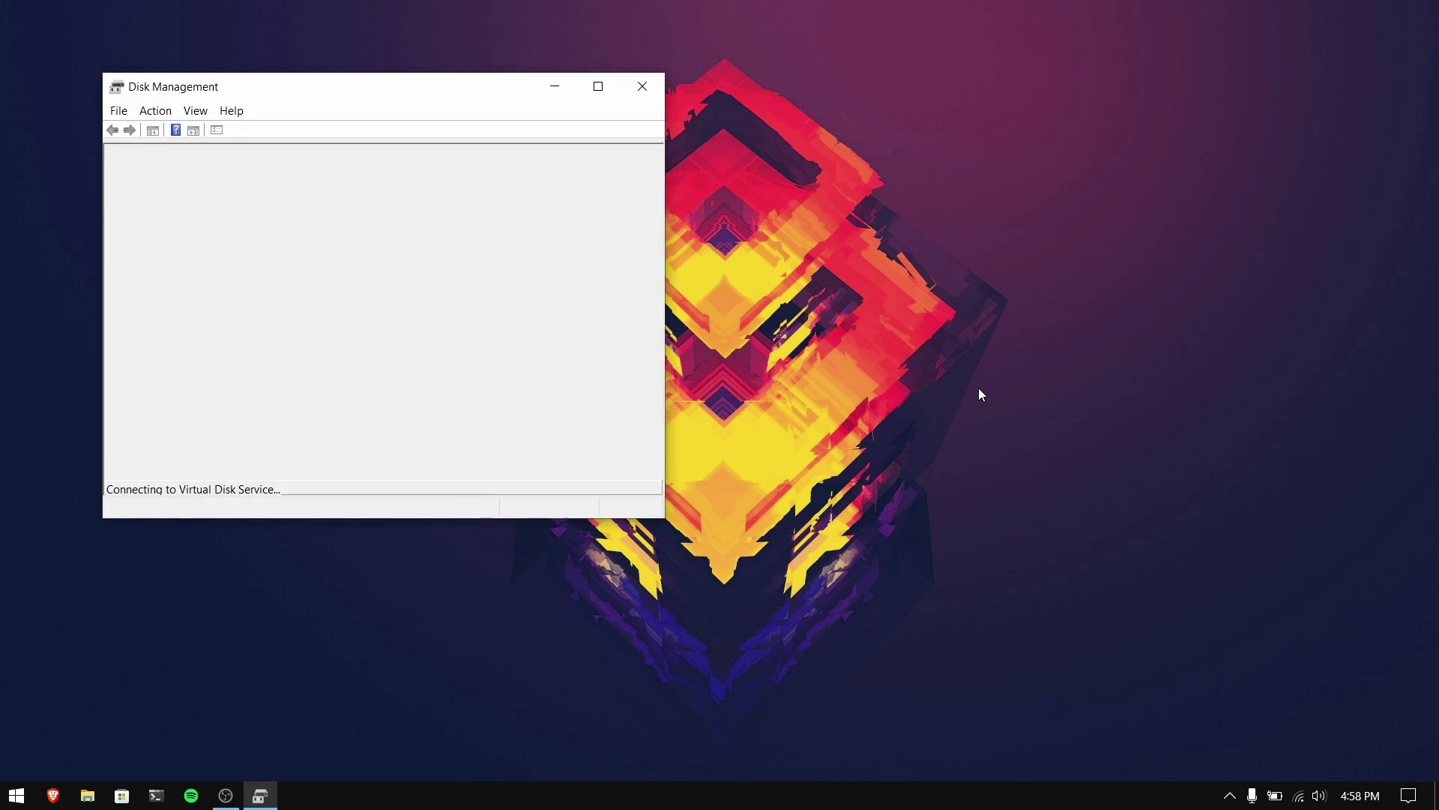
pyautogui.click(598, 87)
pyautogui.click(1018, 324)
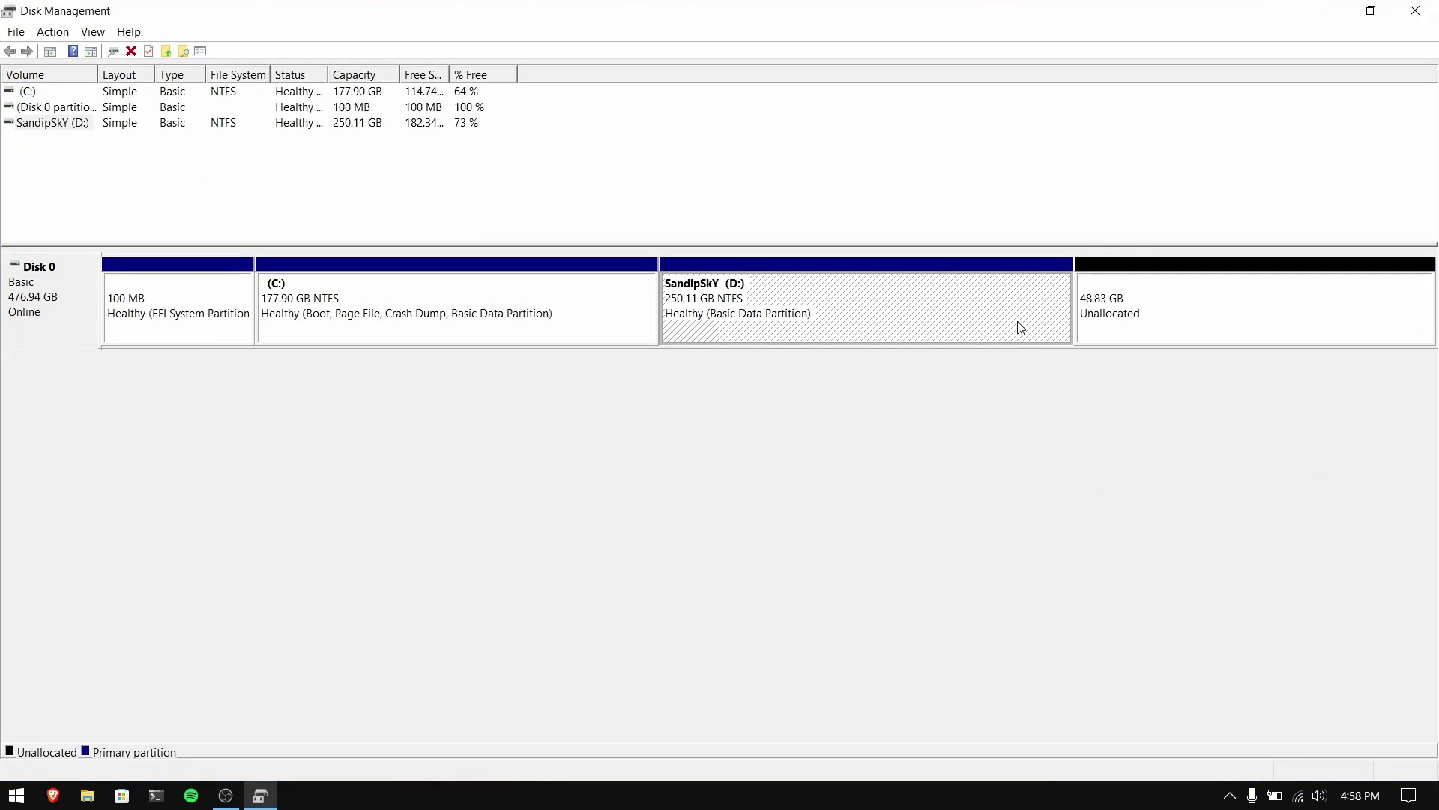
pyautogui.rightClick(1018, 324)
pyautogui.click(1066, 434)
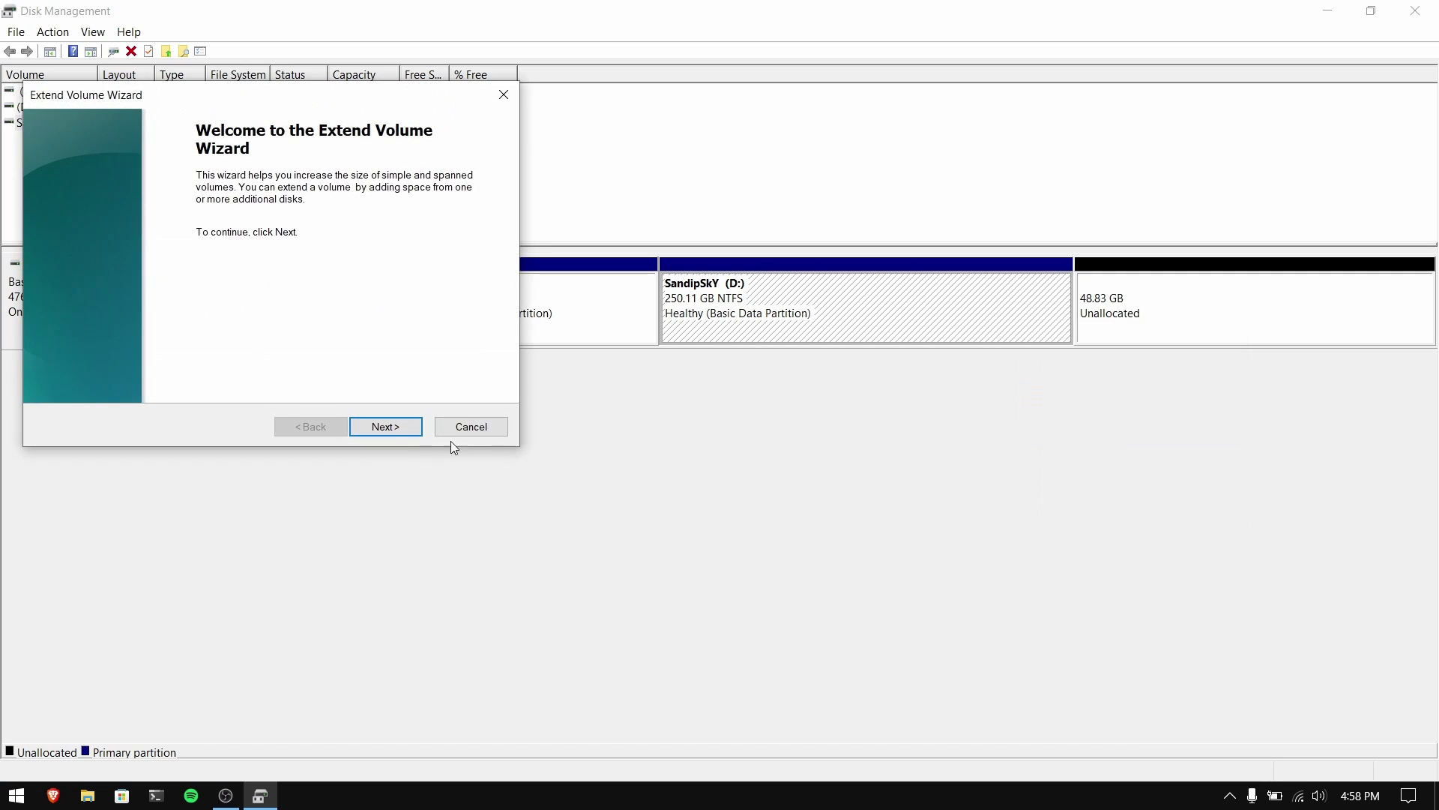
pyautogui.click(374, 433)
pyautogui.click(373, 433)
pyautogui.click(373, 433)
pyautogui.click(970, 330)
pyautogui.click(1416, 10)
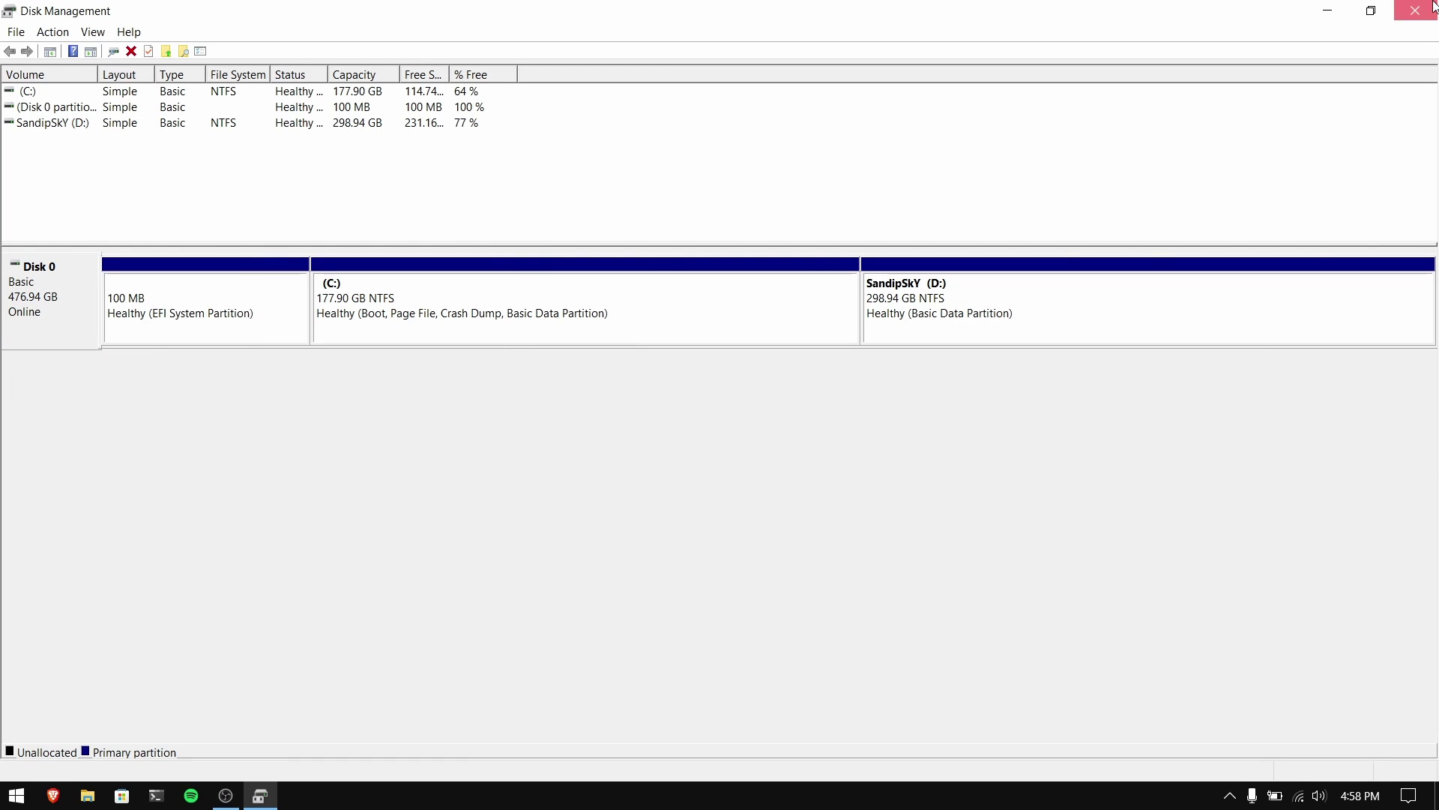
pyautogui.rightClick(864, 254)
# Refresh the desktop
pyautogui.click(907, 311)
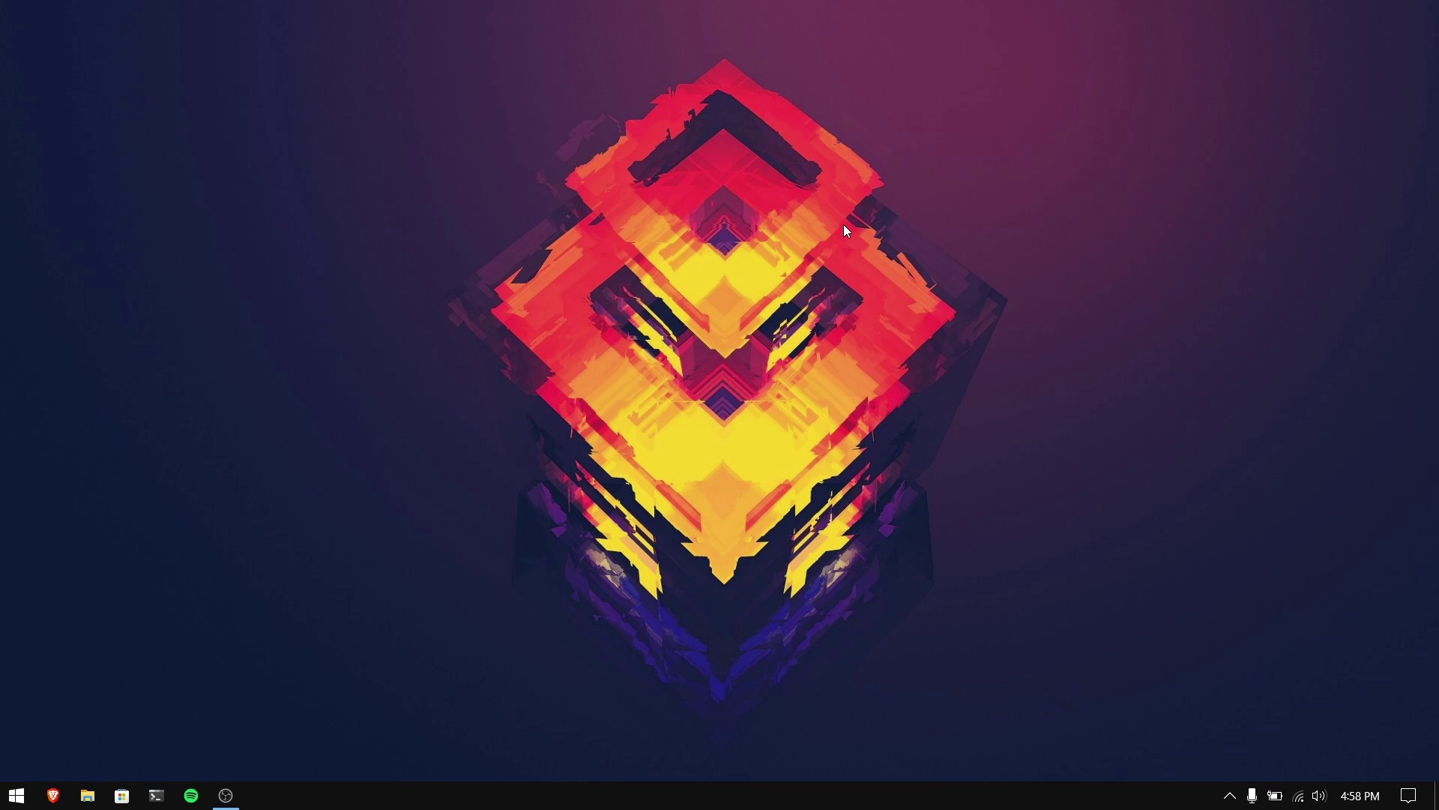
pyautogui.rightClick(403, 299)
pyautogui.click(439, 342)
# Open Disk Management via Win+X and delete the 29.30 GB partition
pyautogui.press('super+x')
pyautogui.click(164, 450)
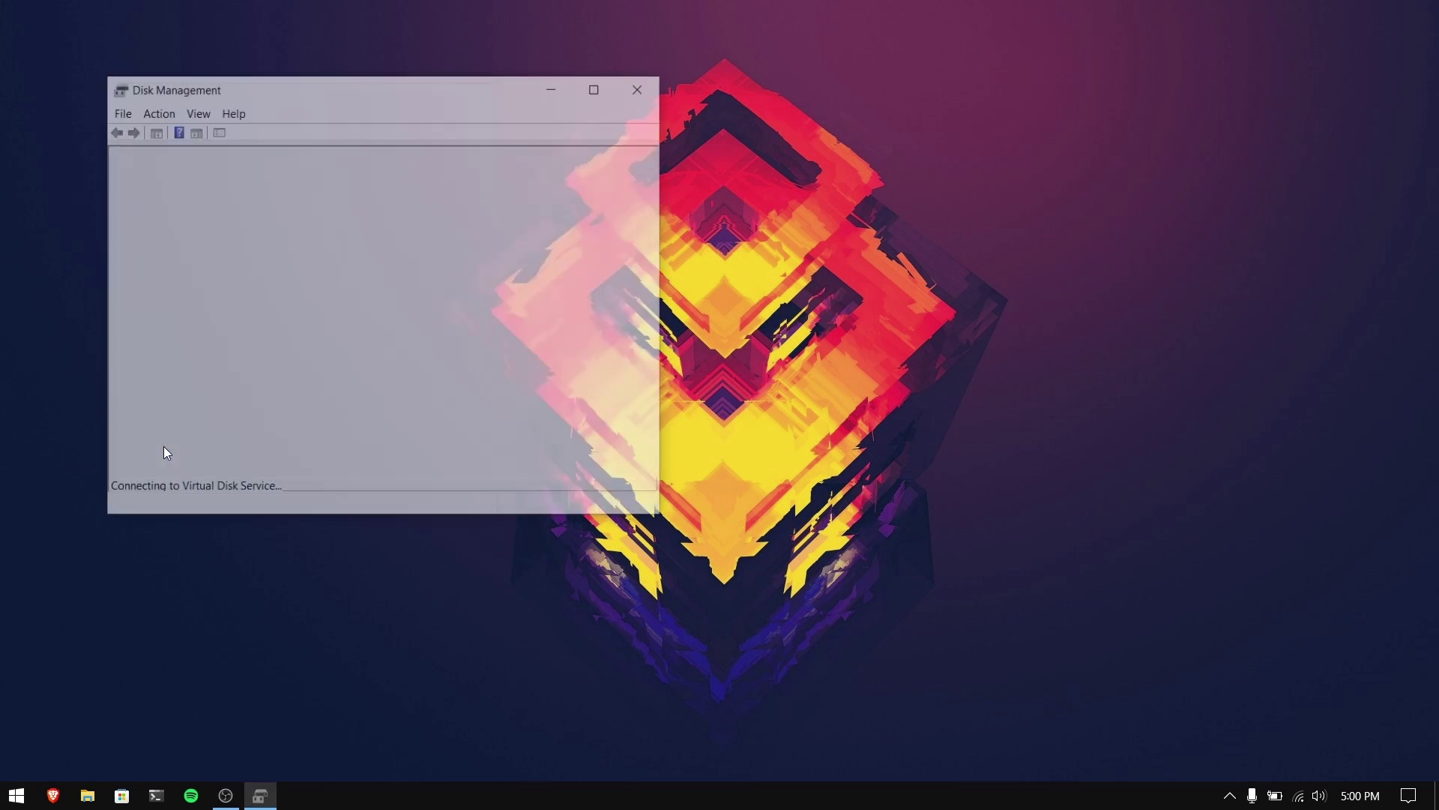
pyautogui.click(598, 88)
pyautogui.click(1192, 334)
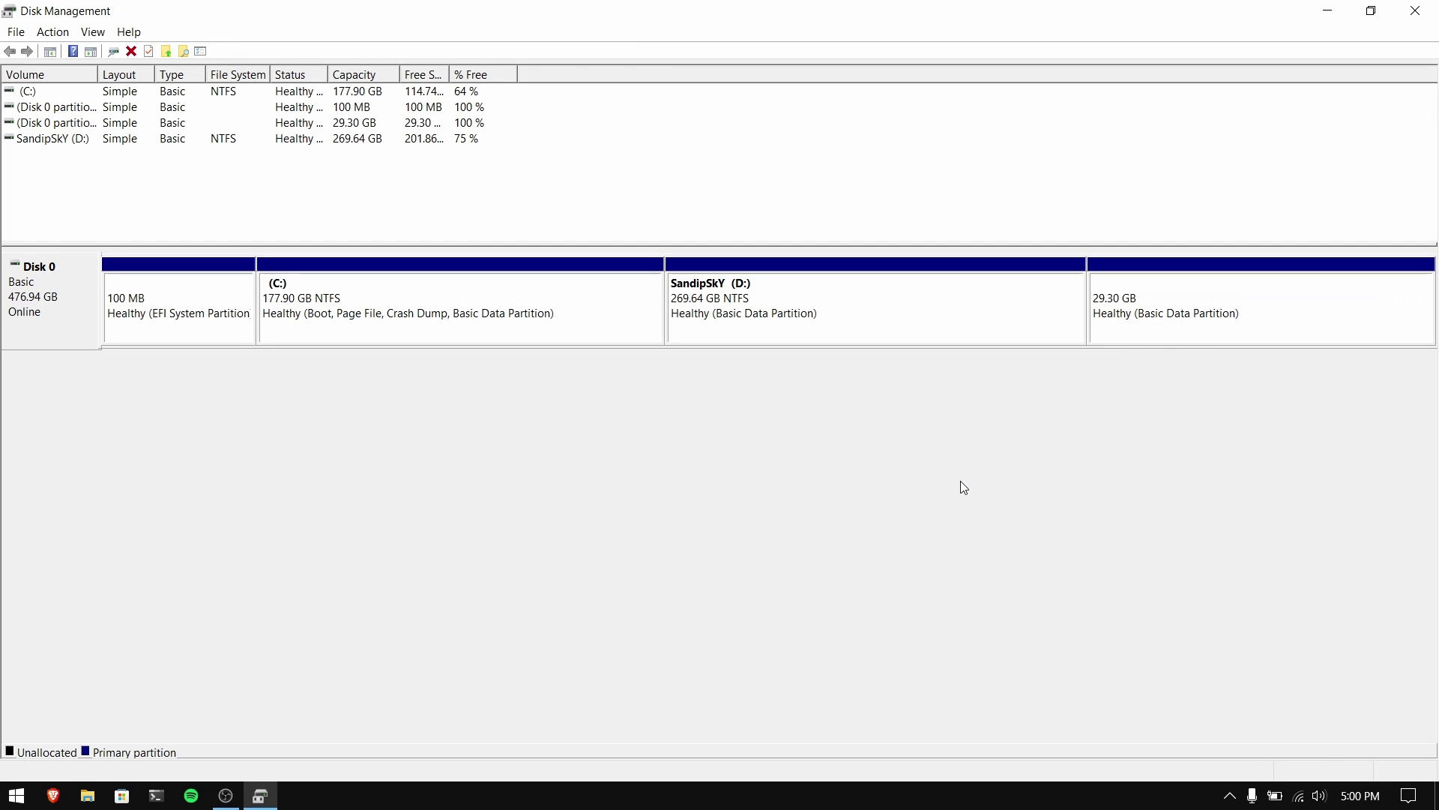
pyautogui.click(177, 324)
pyautogui.click(434, 422)
pyautogui.rightClick(1240, 309)
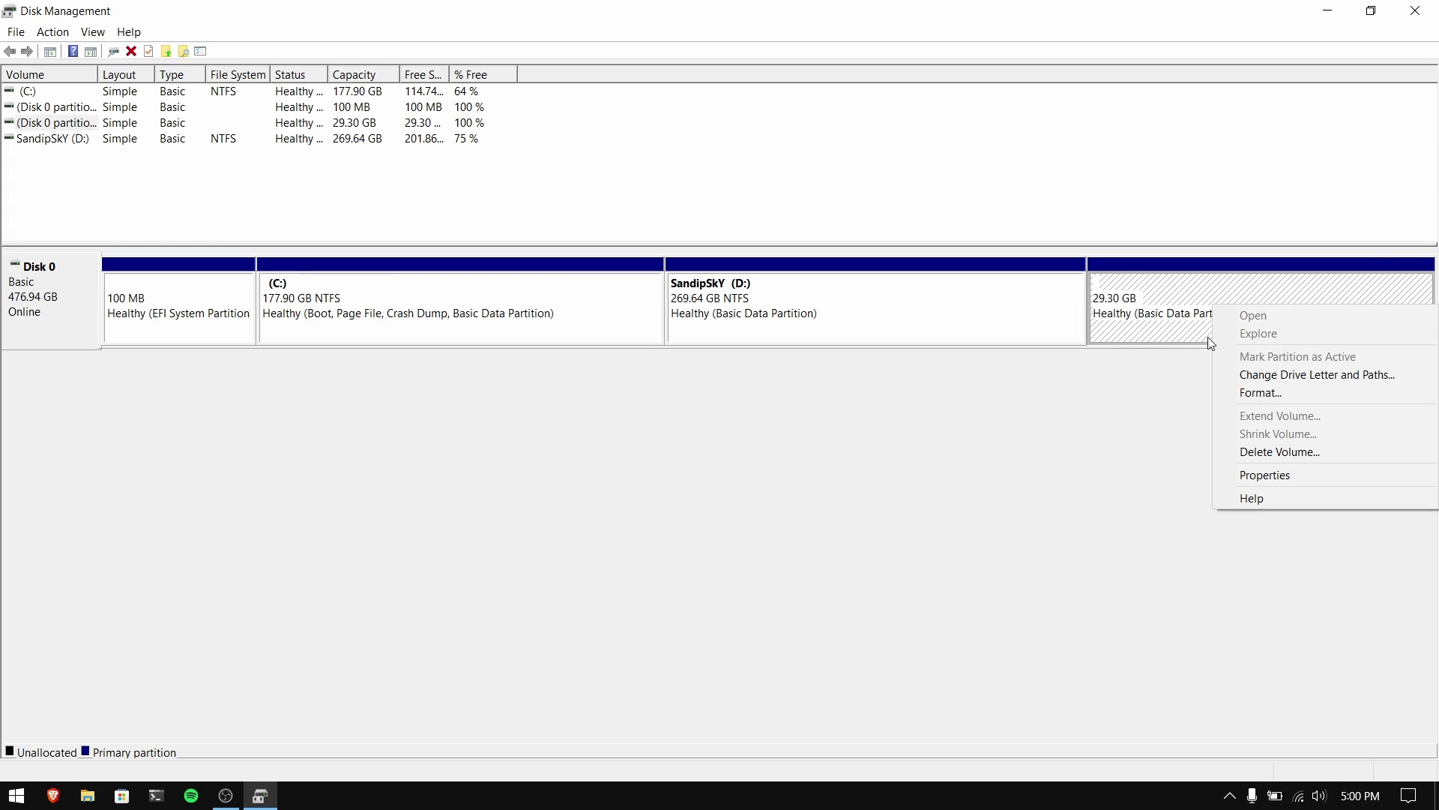
pyautogui.click(1265, 455)
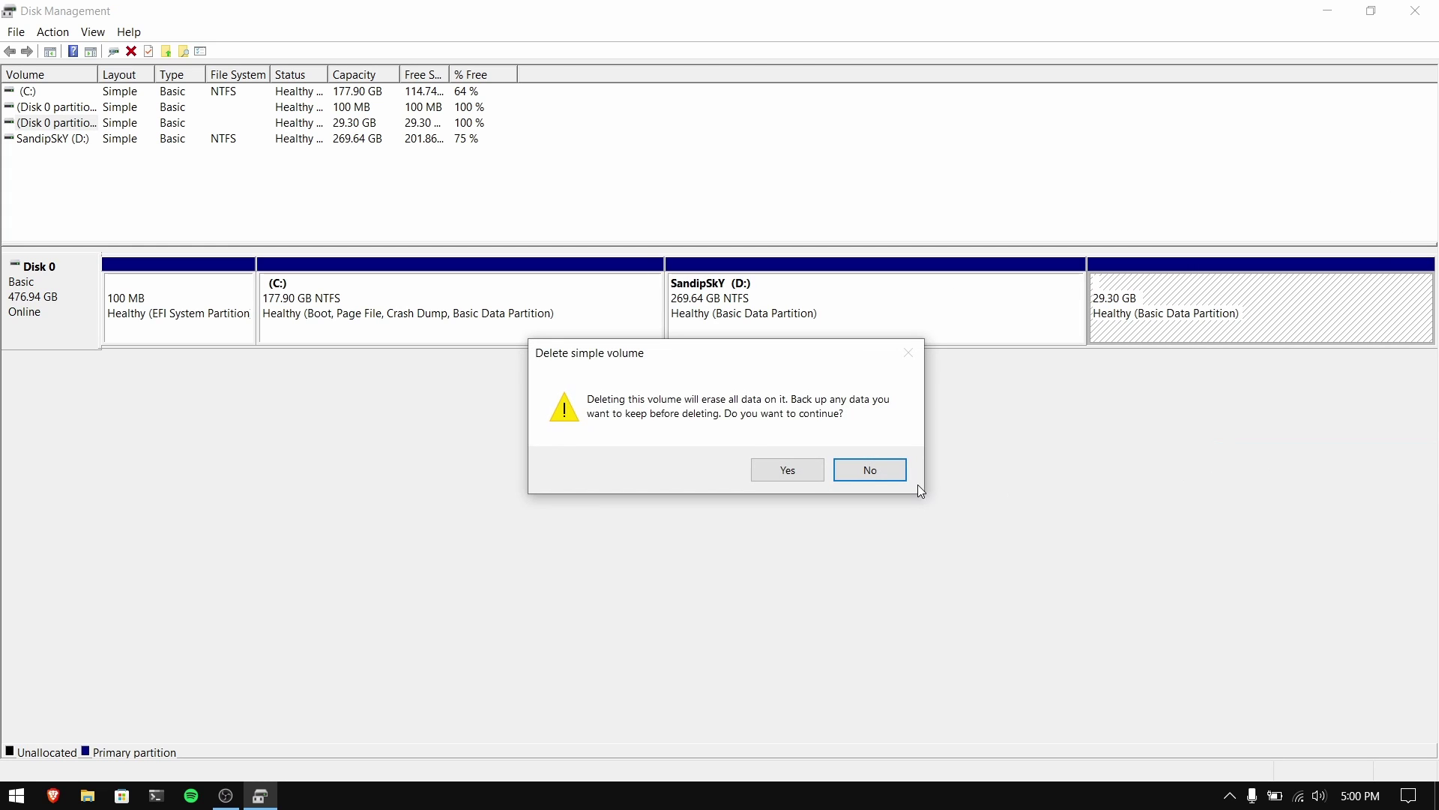
pyautogui.click(787, 470)
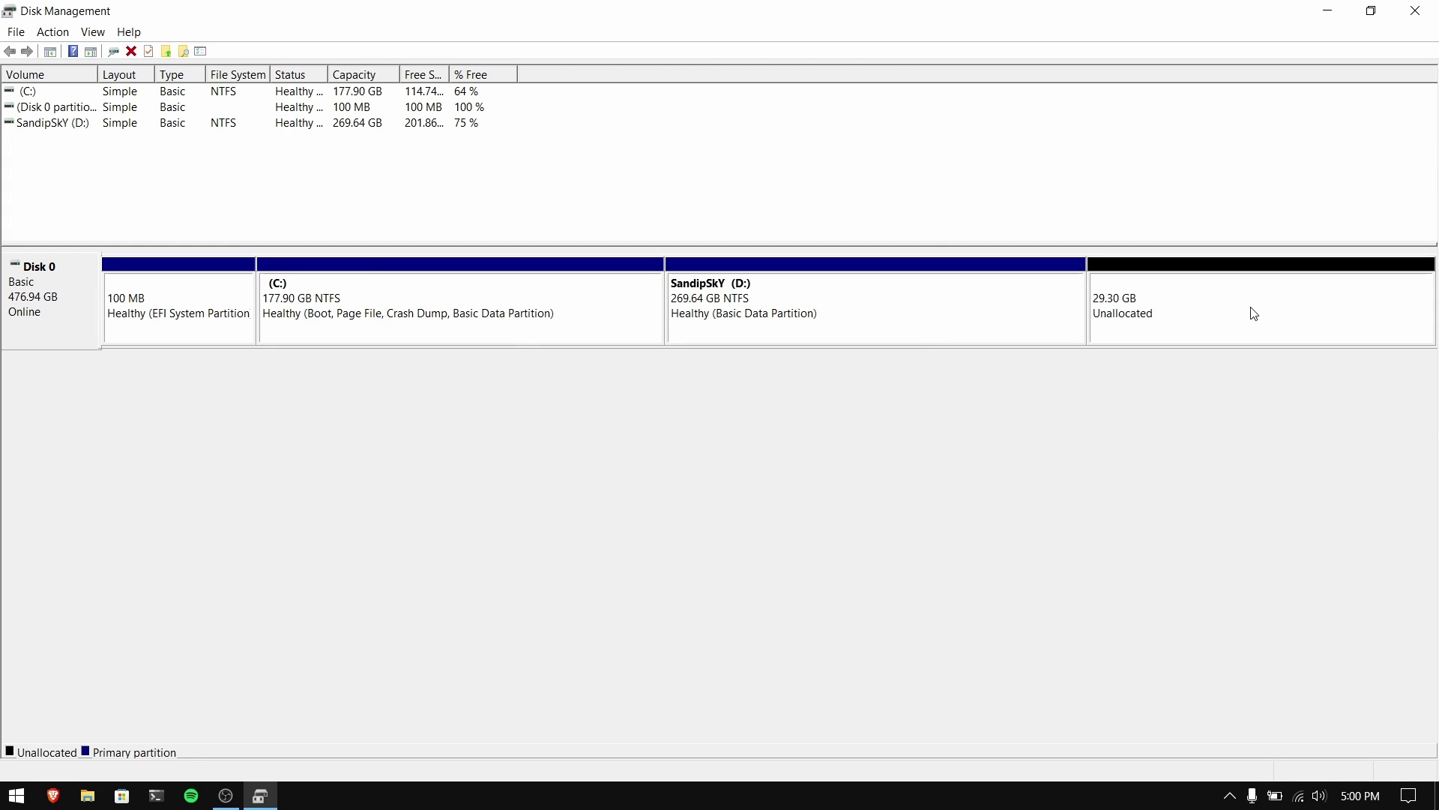
# Extend SandipSkY (D:) over the freed space to 298.94 GB
pyautogui.rightClick(1031, 323)
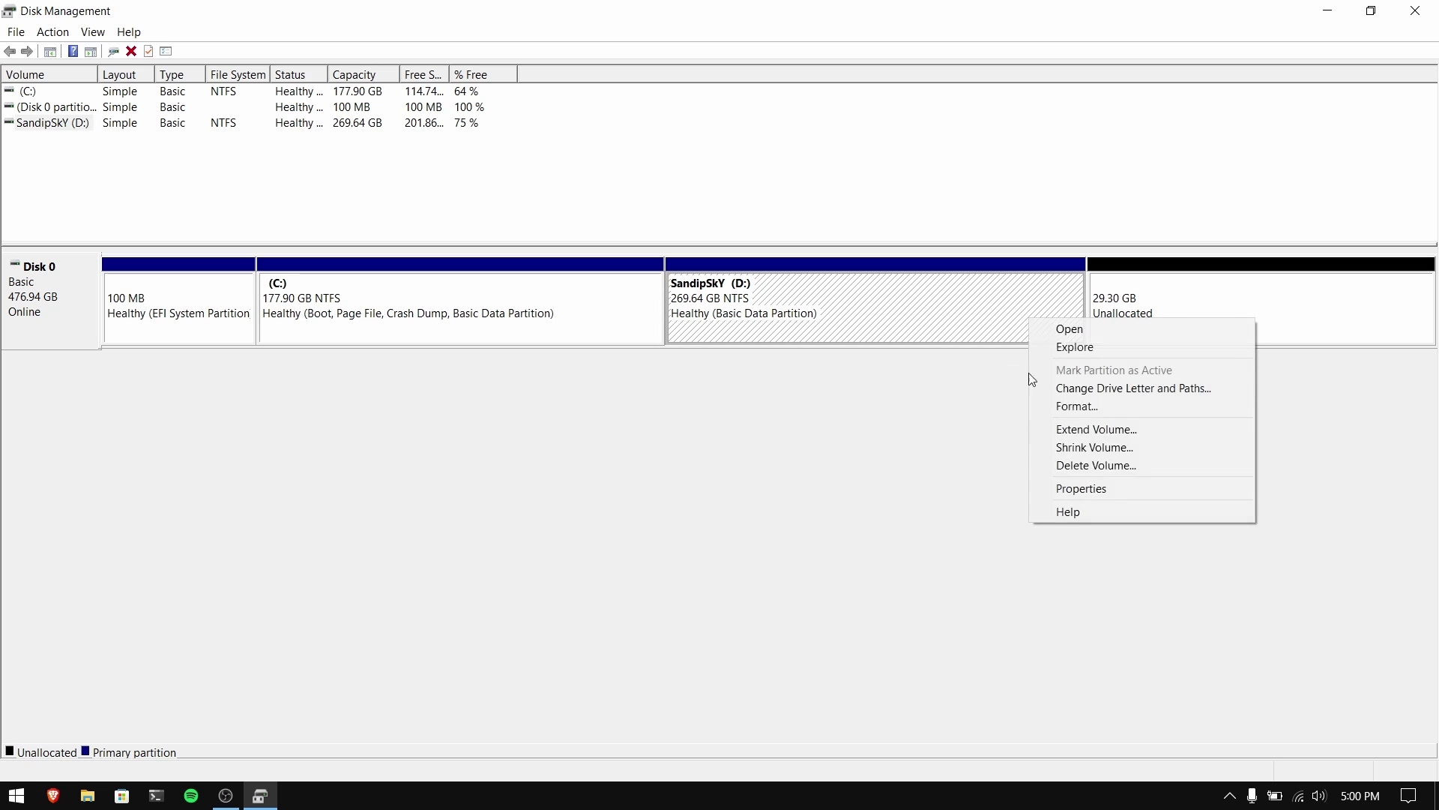
pyautogui.click(1058, 421)
pyautogui.click(385, 425)
pyautogui.click(385, 424)
pyautogui.click(384, 424)
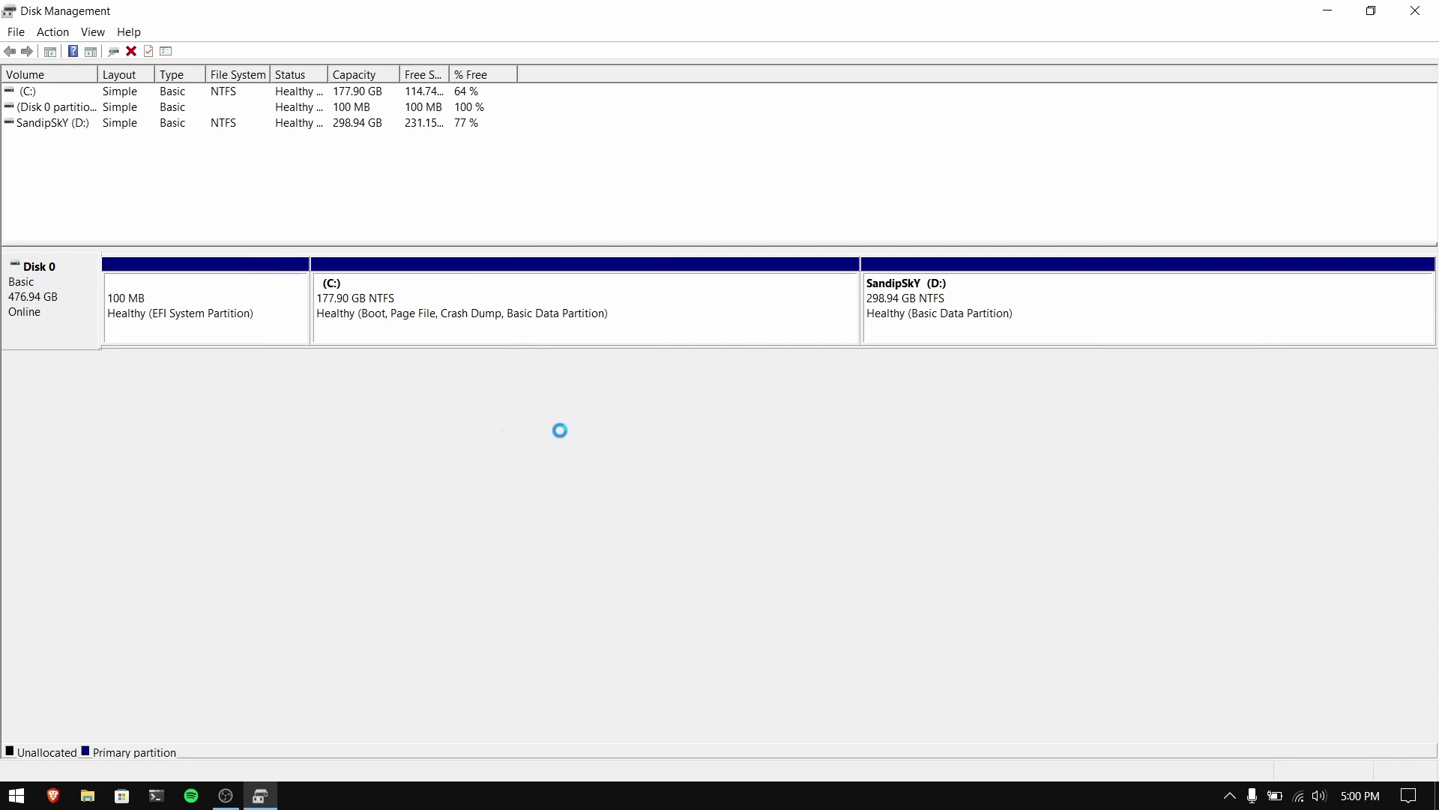
pyautogui.click(215, 331)
pyautogui.click(412, 457)
# Close Disk Management, run cmd as administrator and start diskpart
pyautogui.click(1415, 11)
pyautogui.press('super')
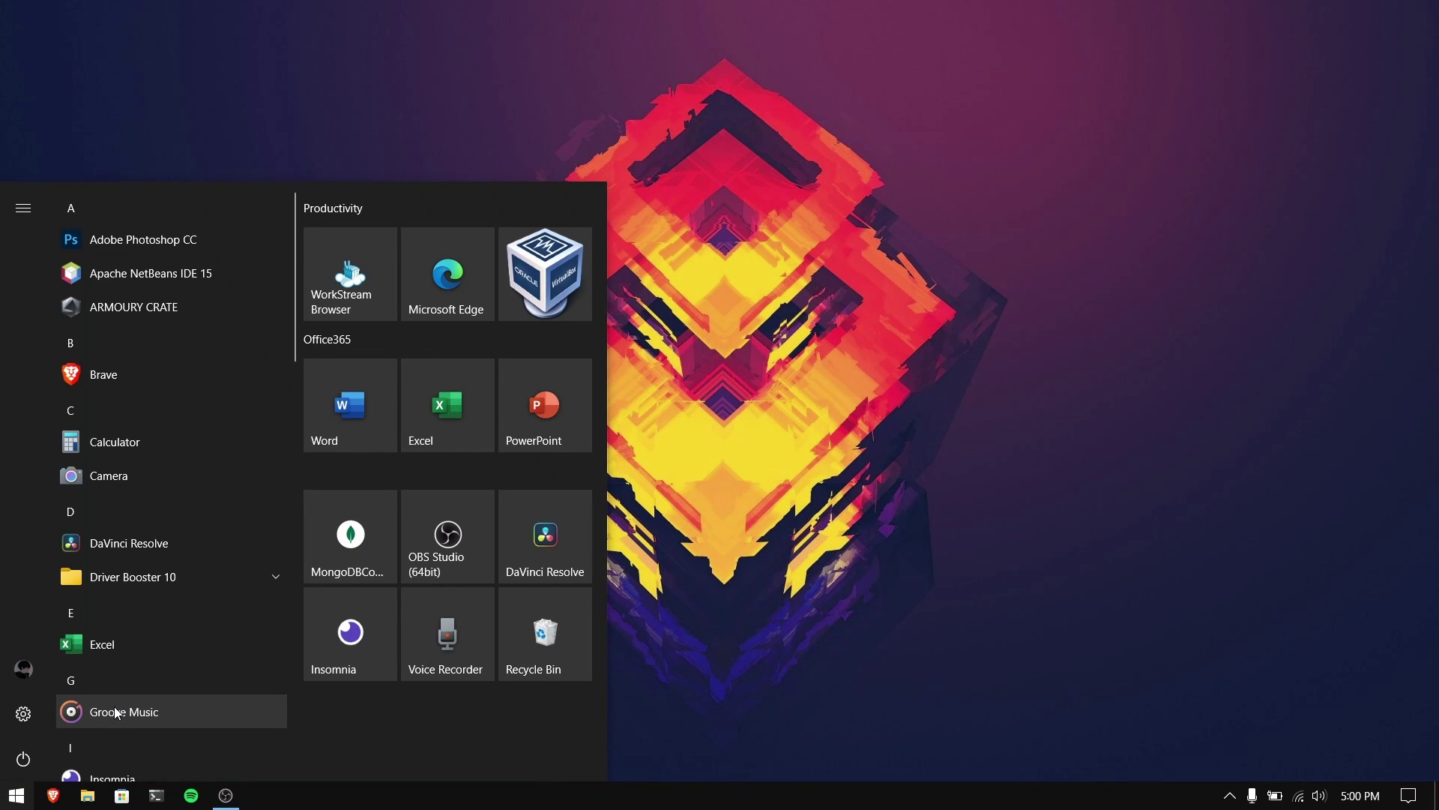
pyautogui.write('cmd')
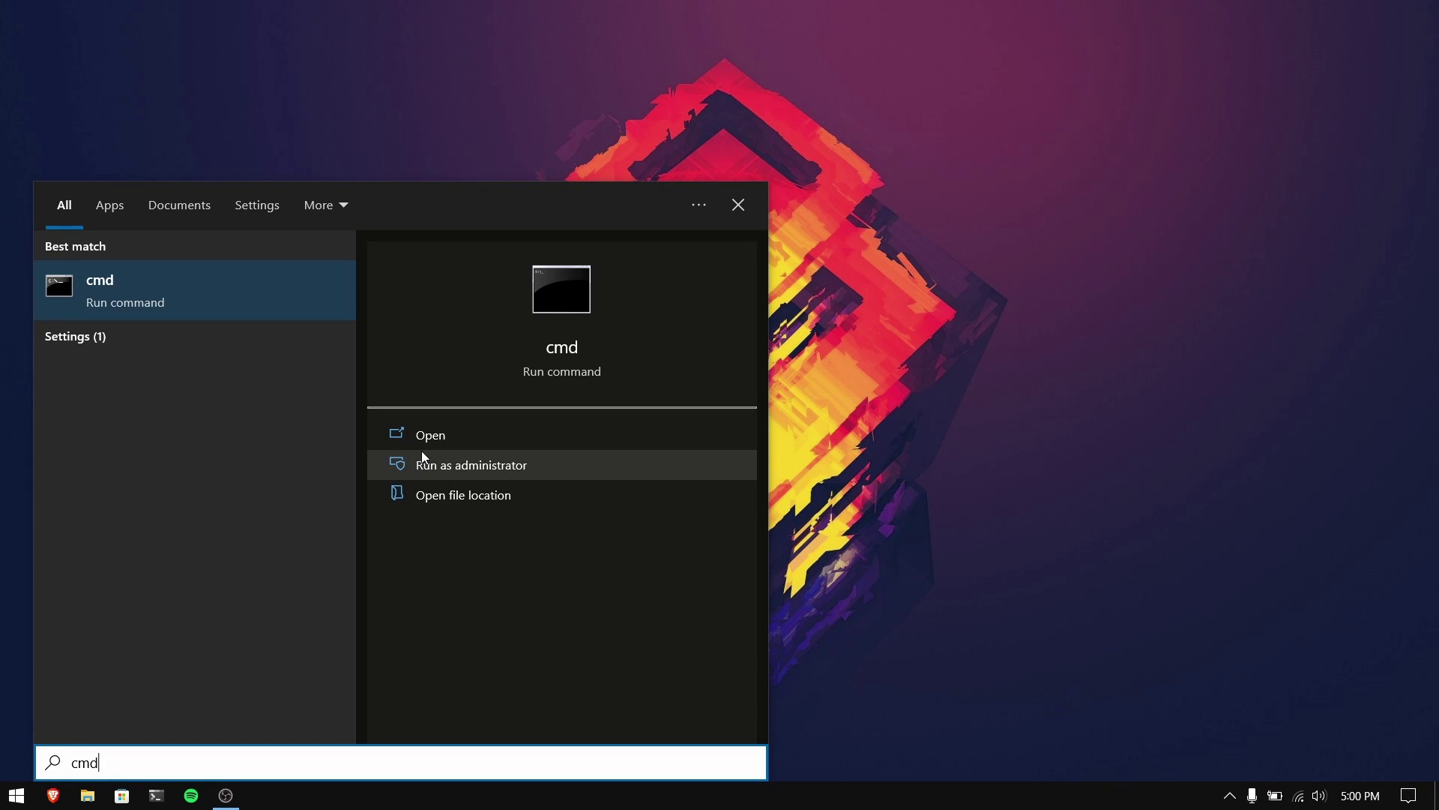
pyautogui.click(483, 463)
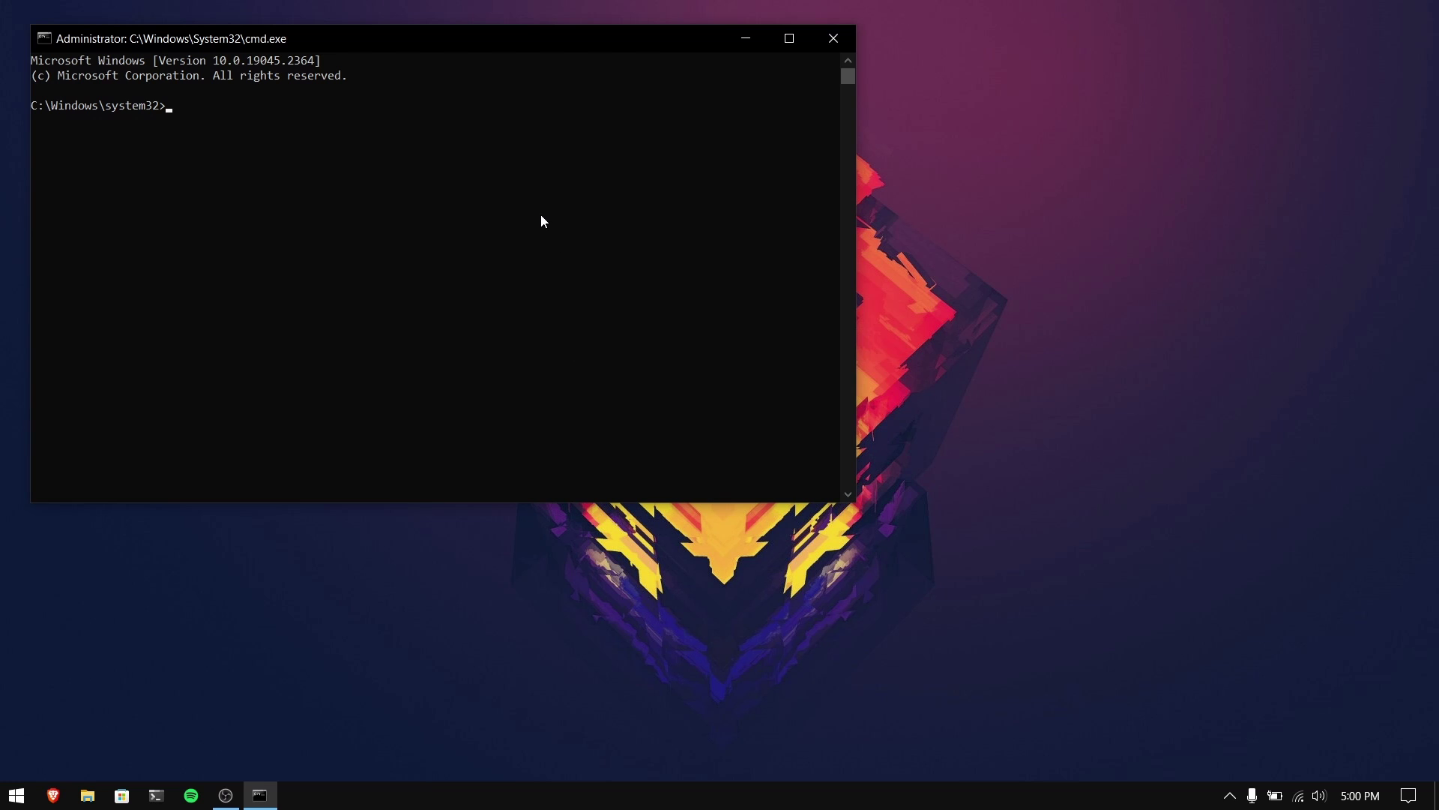
pyautogui.write('diskpart')
pyautogui.press('Return')
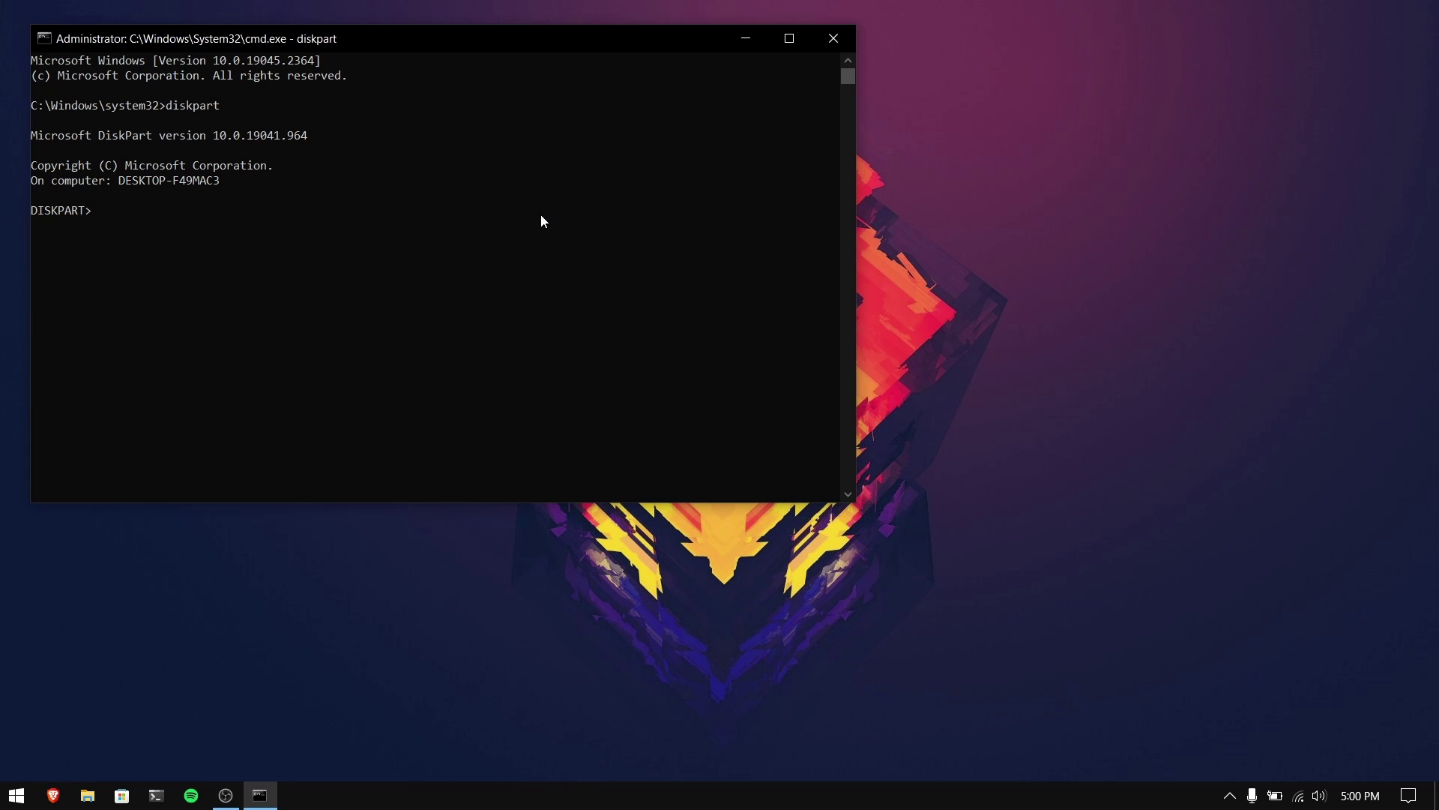
# List the disks and select disk 0 in DiskPart
pyautogui.write('list disk')
pyautogui.press('Return')
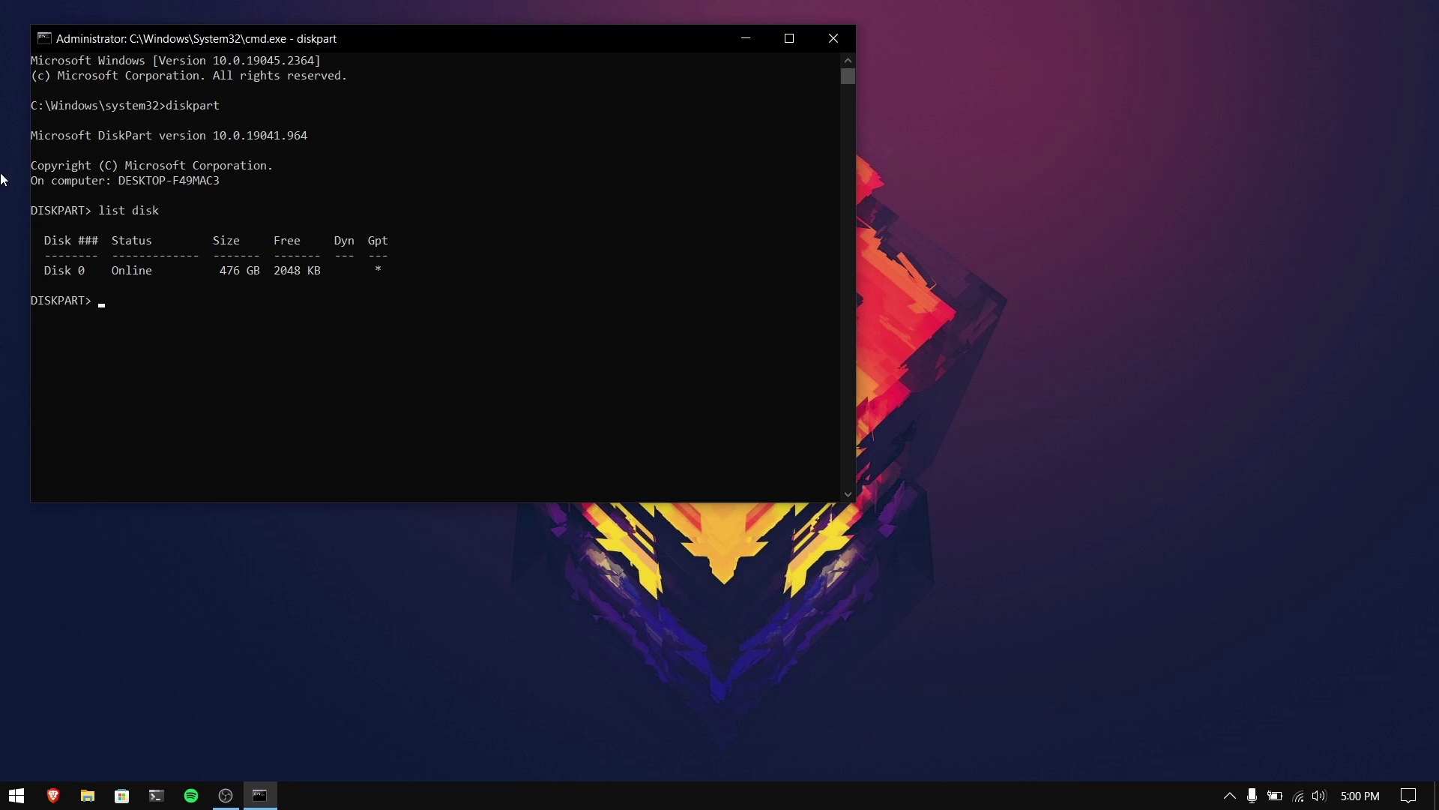
pyautogui.moveTo(54, 270); pyautogui.dragTo(186, 271)
pyautogui.click(223, 300)
pyautogui.click(270, 300)
pyautogui.write('sel disk 0')
pyautogui.press('Return')
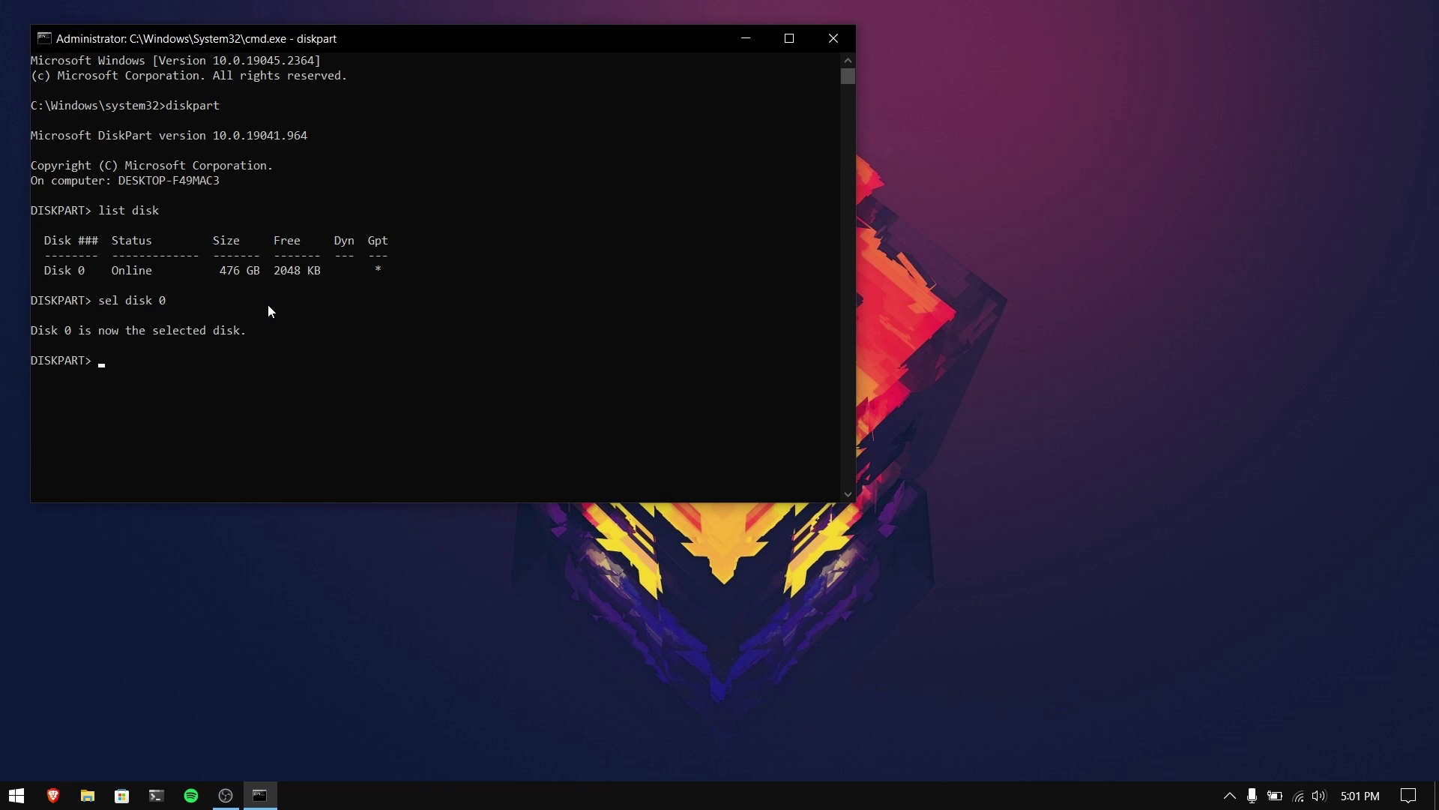
# List the volumes and select volume 2, the 100 MB EFI partition
pyautogui.write('list vol')
pyautogui.press('Return')
pyautogui.scroll(-2, 523, 282)
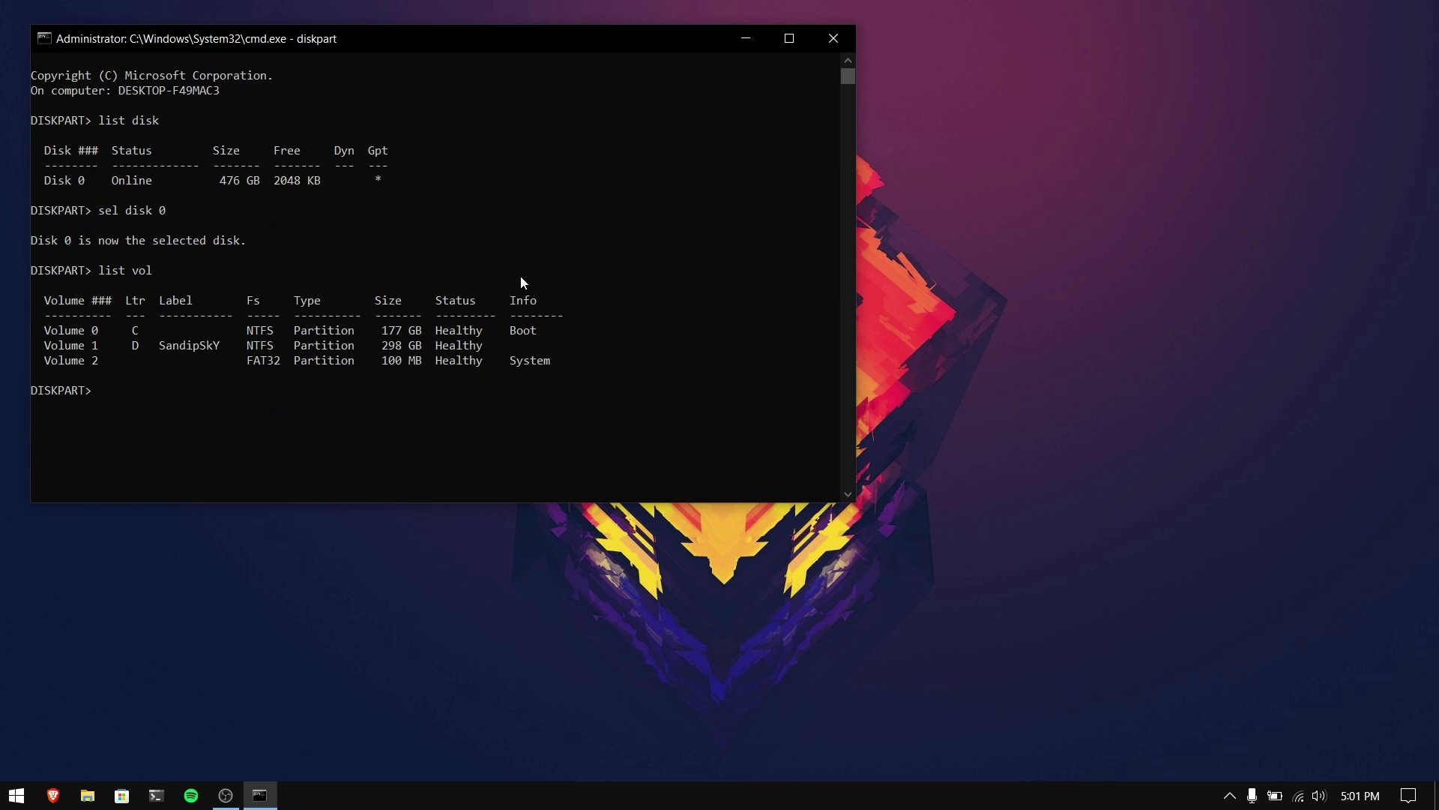
pyautogui.moveTo(547, 363); pyautogui.dragTo(51, 363)
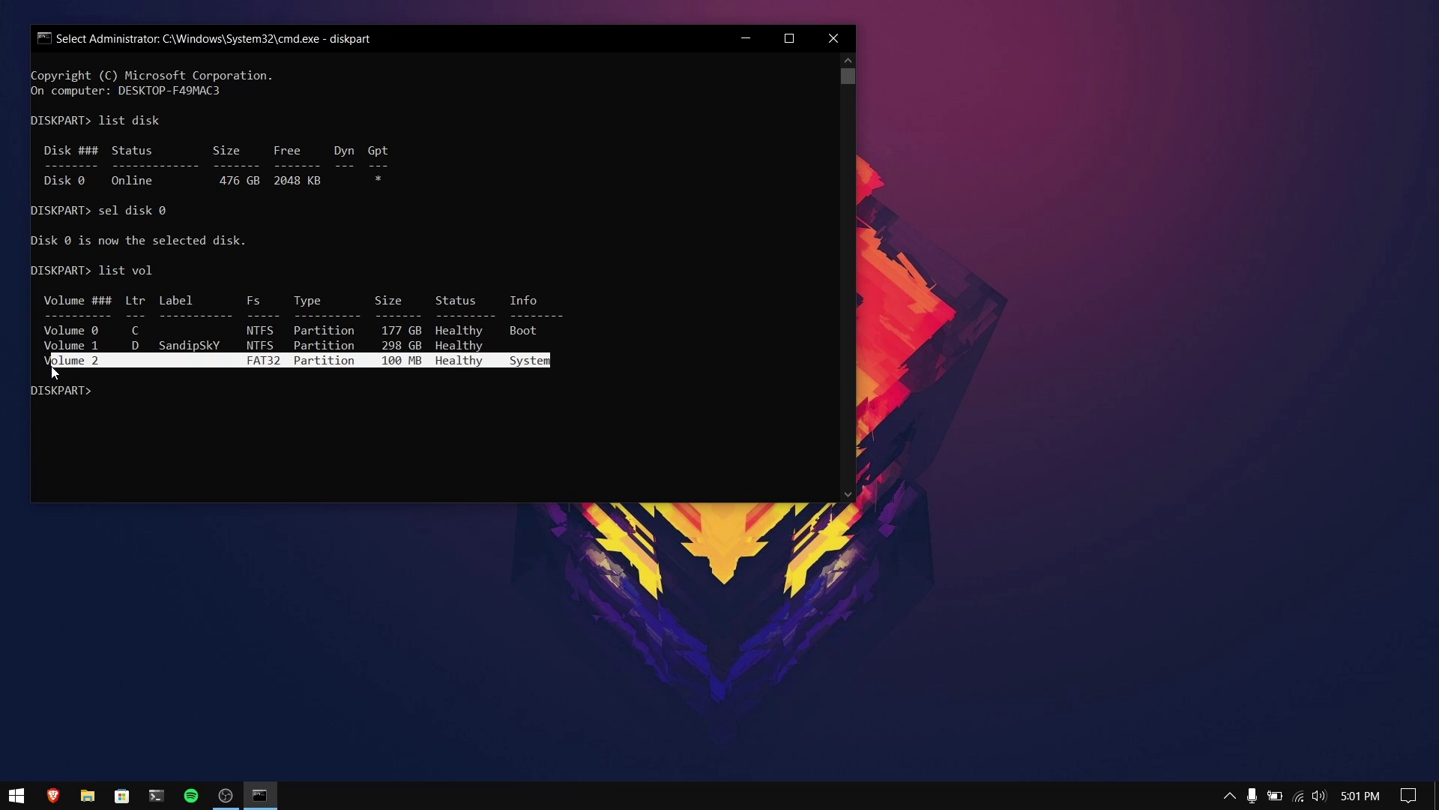
pyautogui.click(533, 362)
pyautogui.click(438, 391)
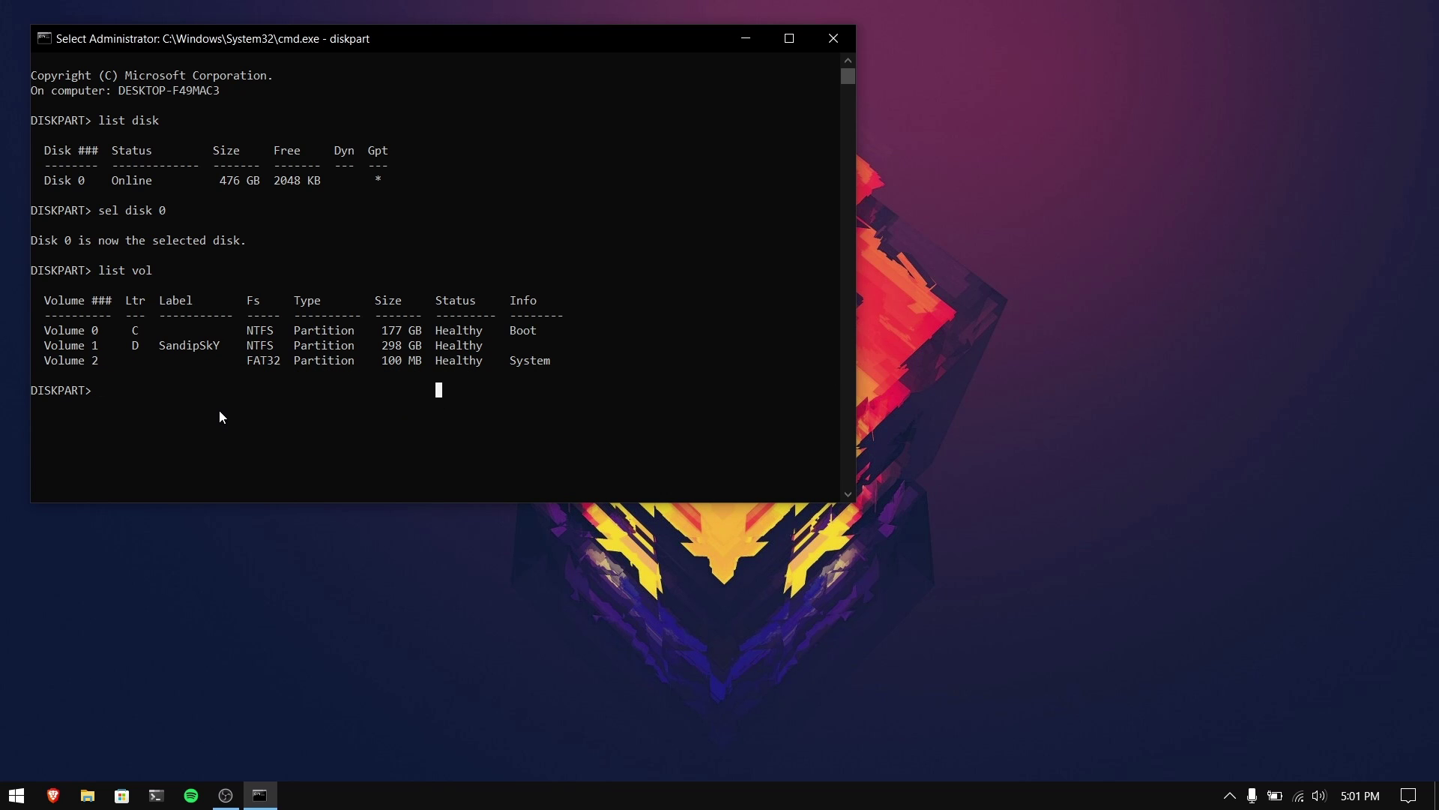
pyautogui.write('sel vo')
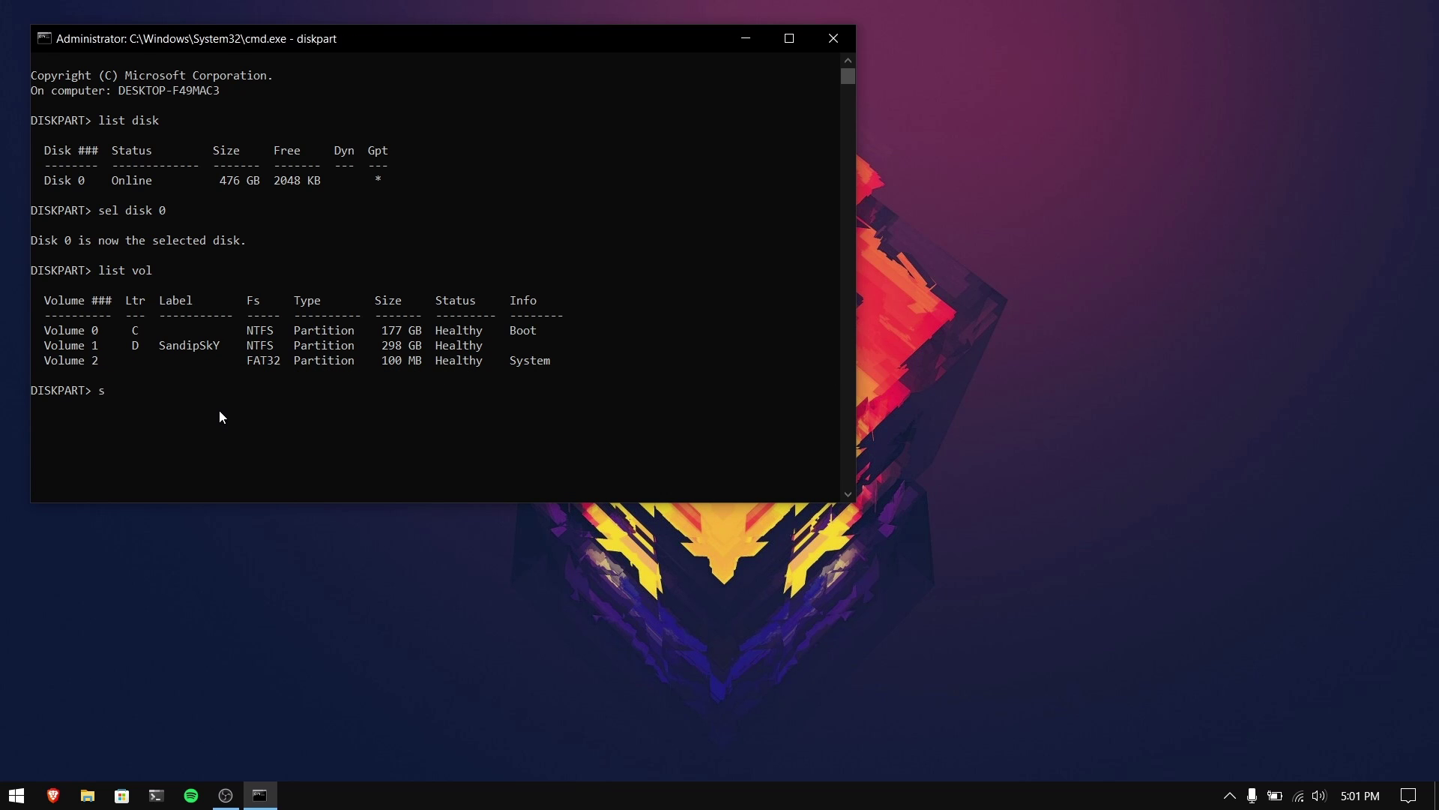
pyautogui.write('l 2')
pyautogui.press('Return')
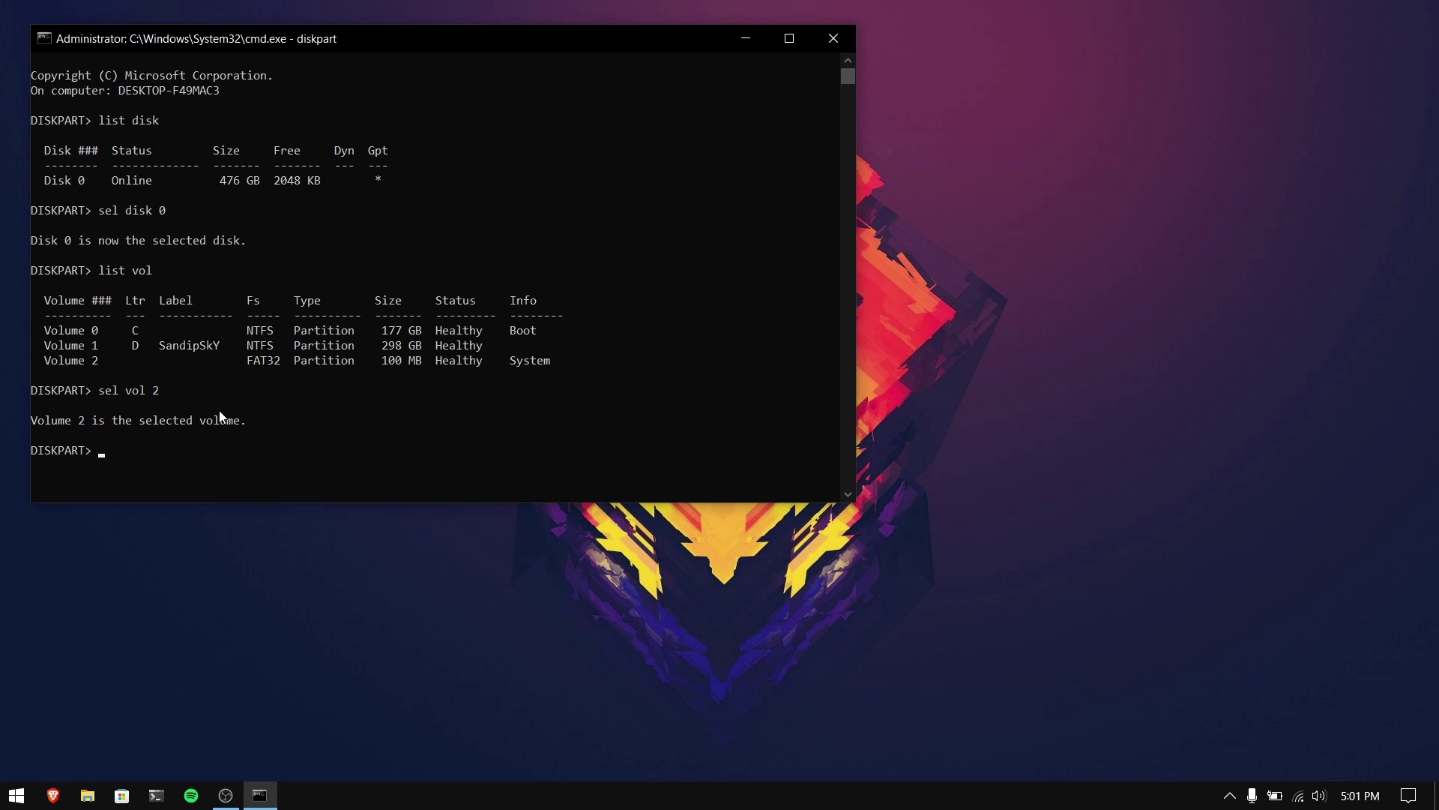
# Assign drive letter Z to the volume and exit DiskPart
pyautogui.write('assign letter=z')
pyautogui.press('Return')
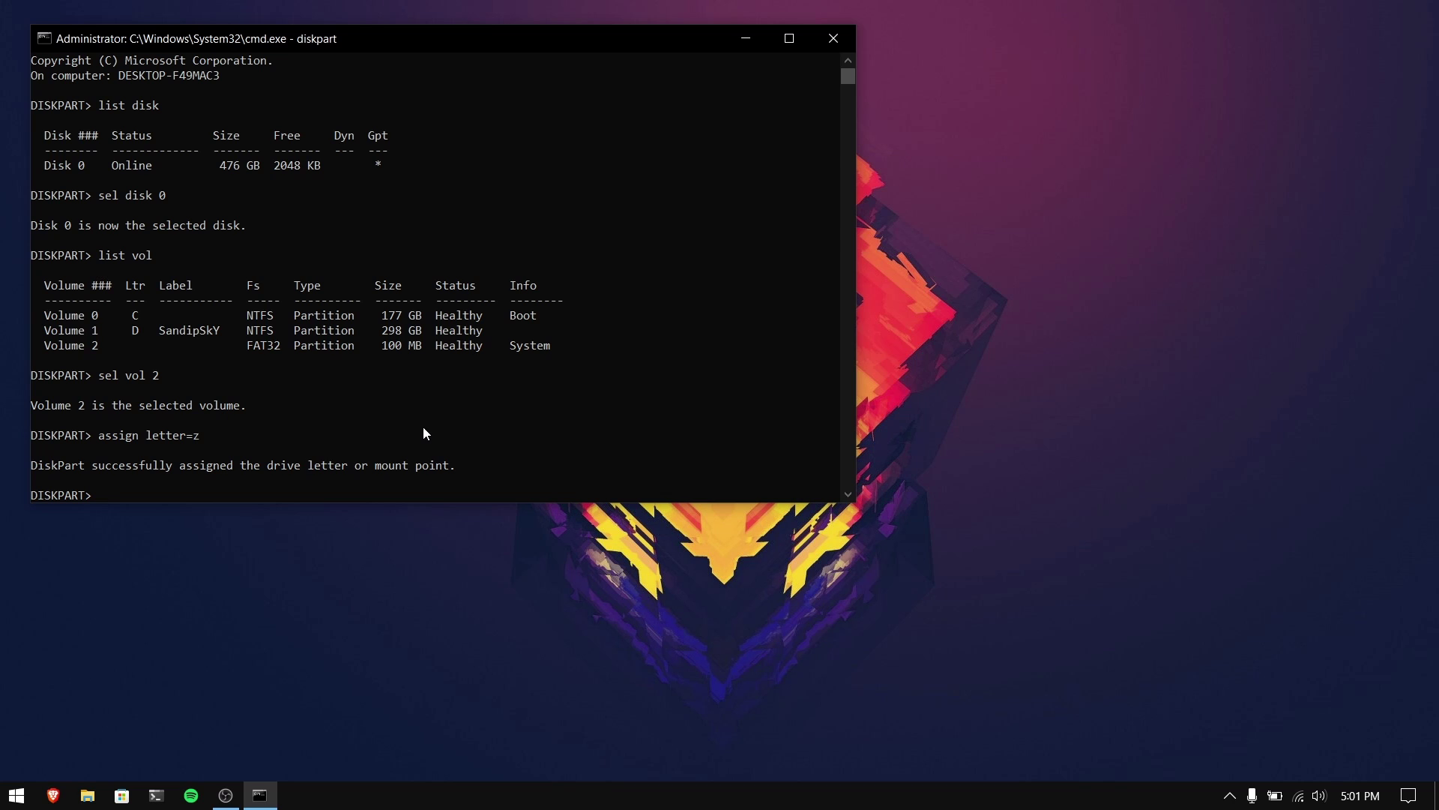
pyautogui.write('exit')
pyautogui.press('Return')
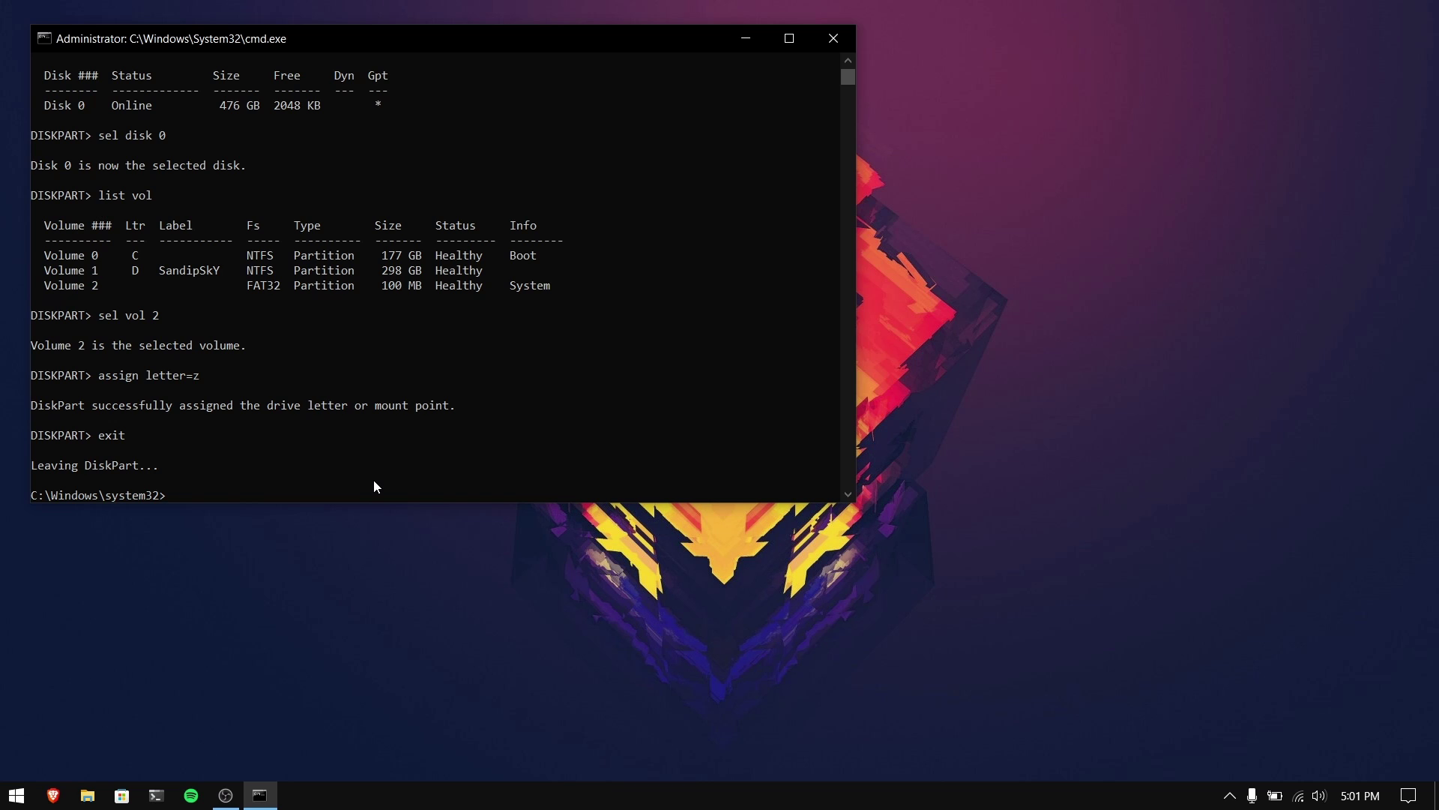
# Switch to drive Z: and list its contents, showing the EFI folder
pyautogui.write('z:')
pyautogui.press('Return')
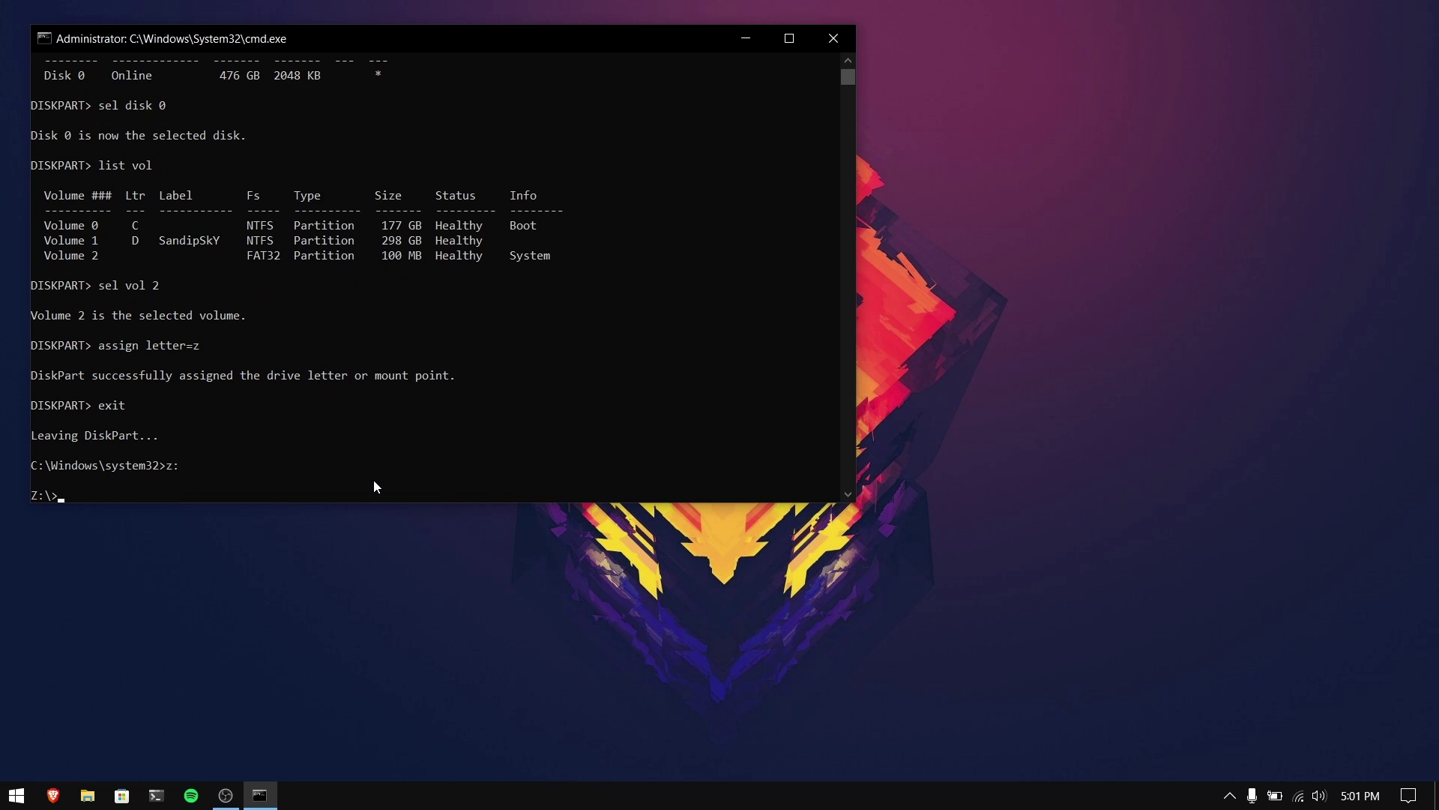
pyautogui.write('dir')
pyautogui.press('Return')
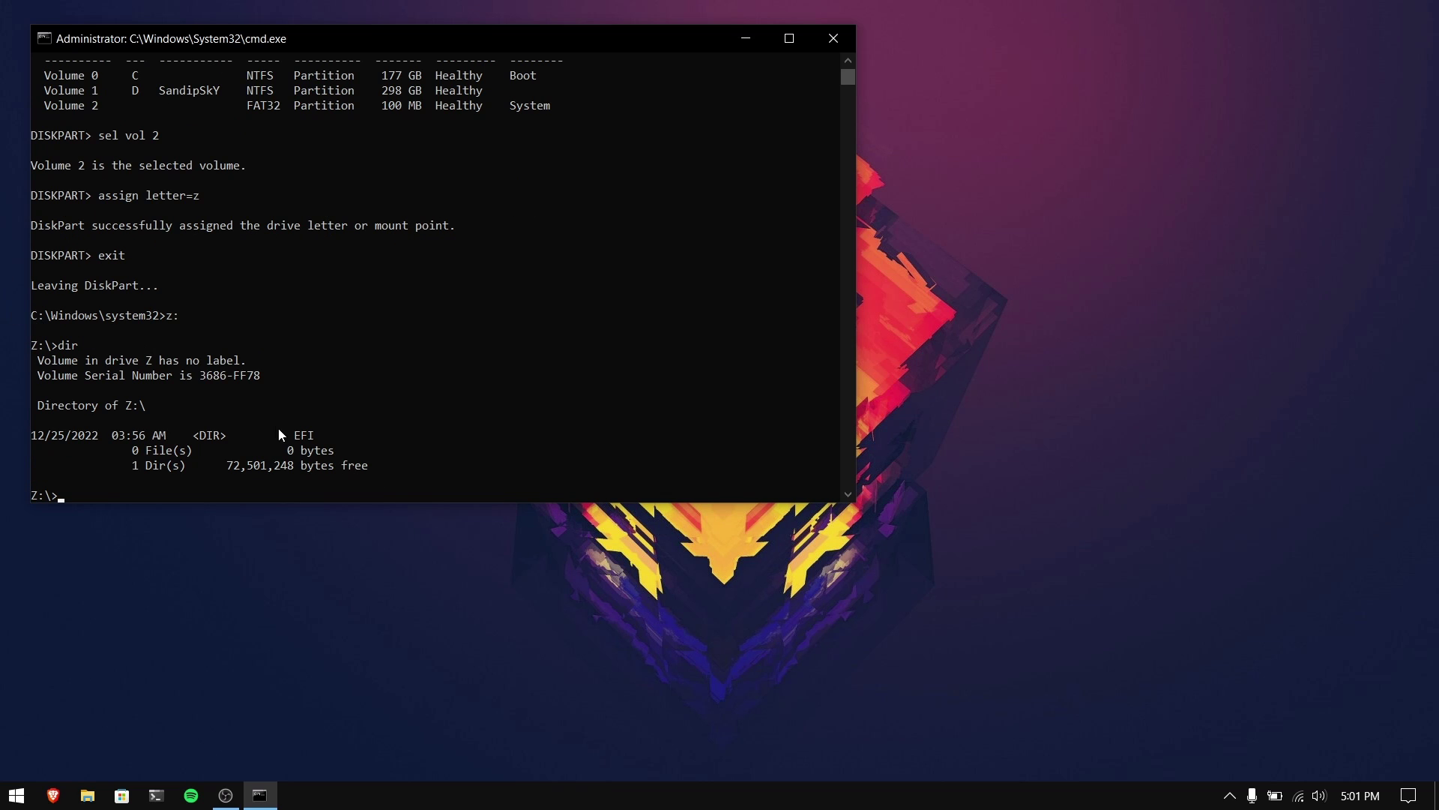
pyautogui.moveTo(318, 439); pyautogui.dragTo(213, 451)
pyautogui.click(263, 464)
# Enter the EFI folder and list its Microsoft, Boot and ubuntu folders
pyautogui.write('cd EFI')
pyautogui.press('Return')
pyautogui.write('dir')
pyautogui.press('Return')
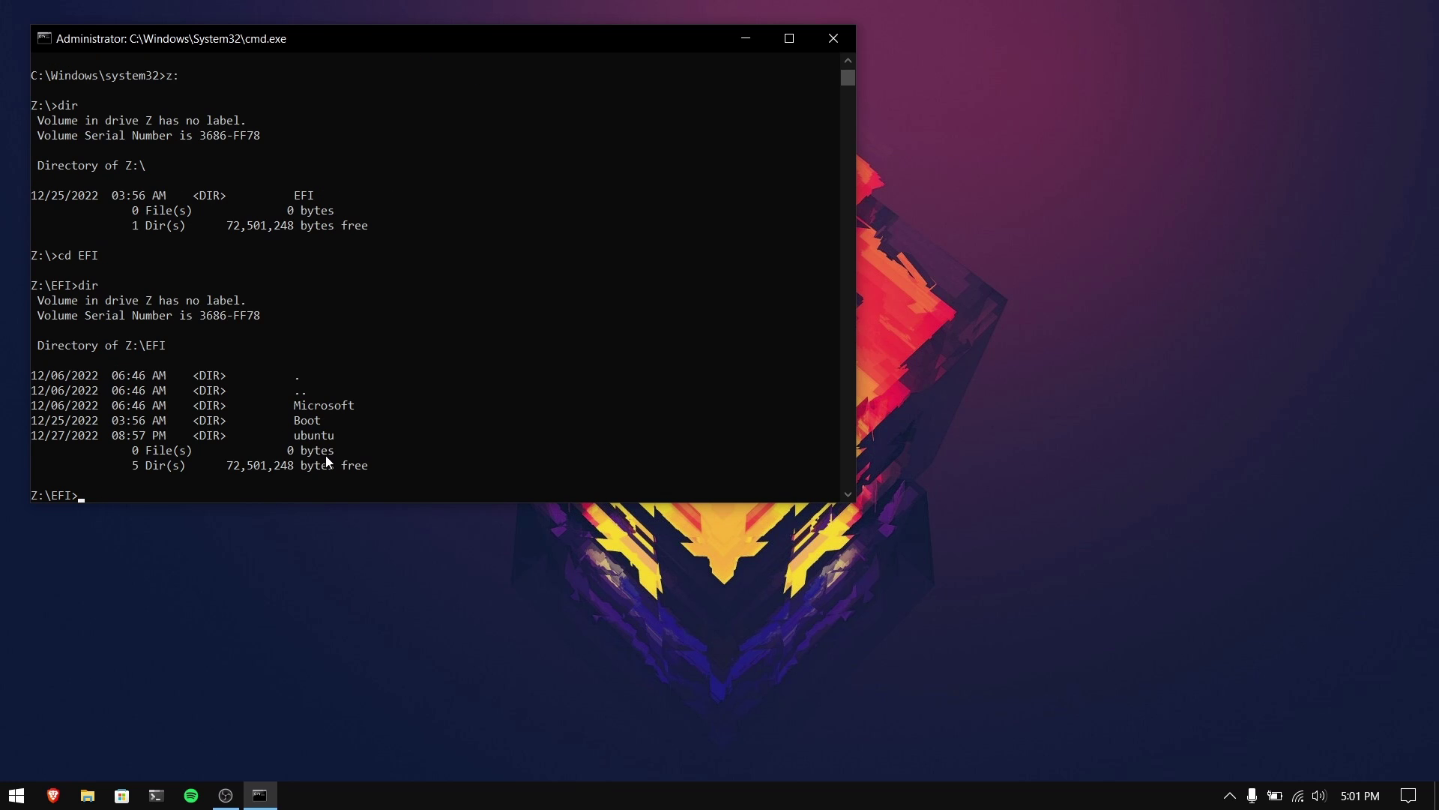
pyautogui.moveTo(330, 408); pyautogui.dragTo(289, 416)
pyautogui.click(384, 435)
pyautogui.moveTo(330, 439); pyautogui.dragTo(38, 440)
pyautogui.click(210, 479)
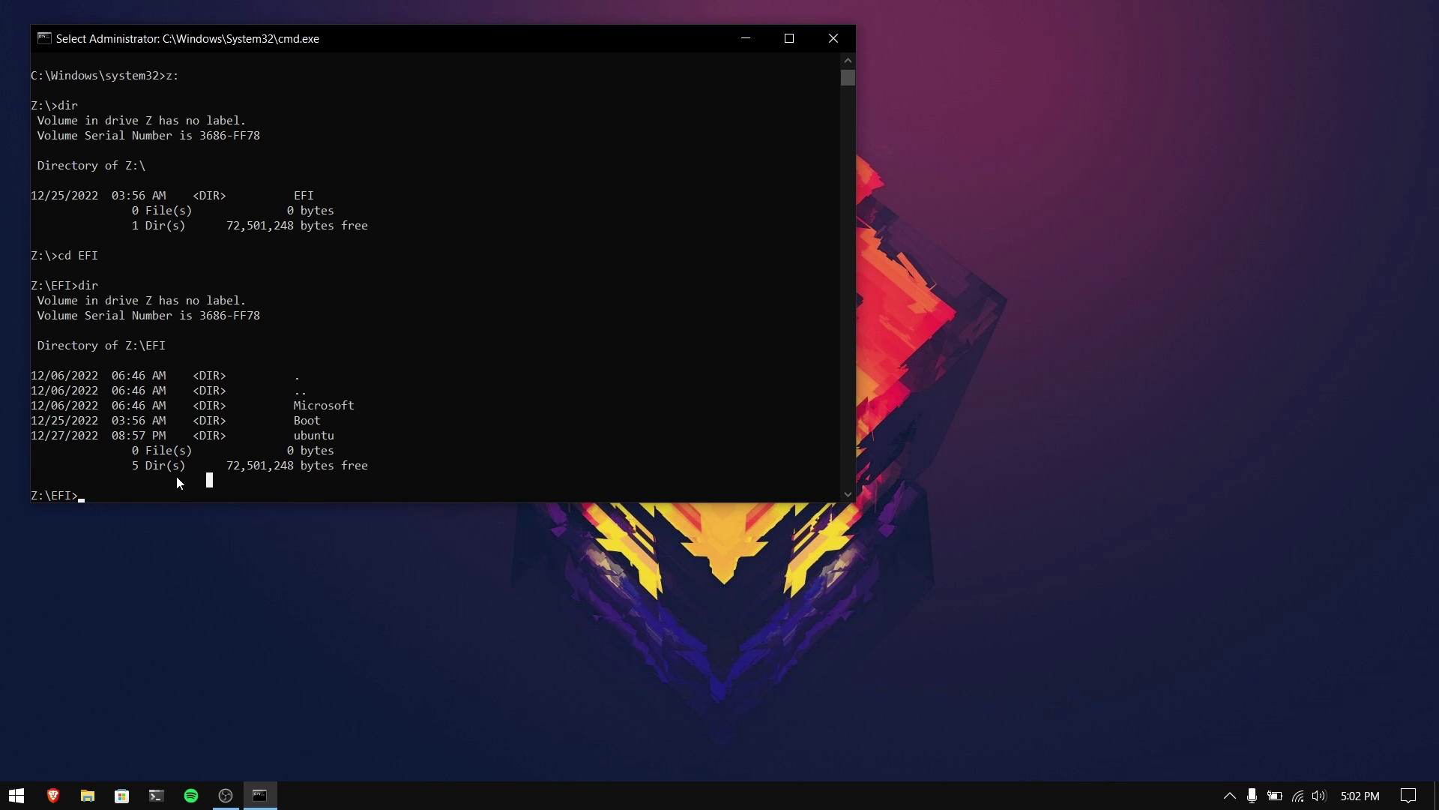
# Delete the ubuntu folder with rmdir /S, confirming with y
pyautogui.write('rmdir /S ubuntu')
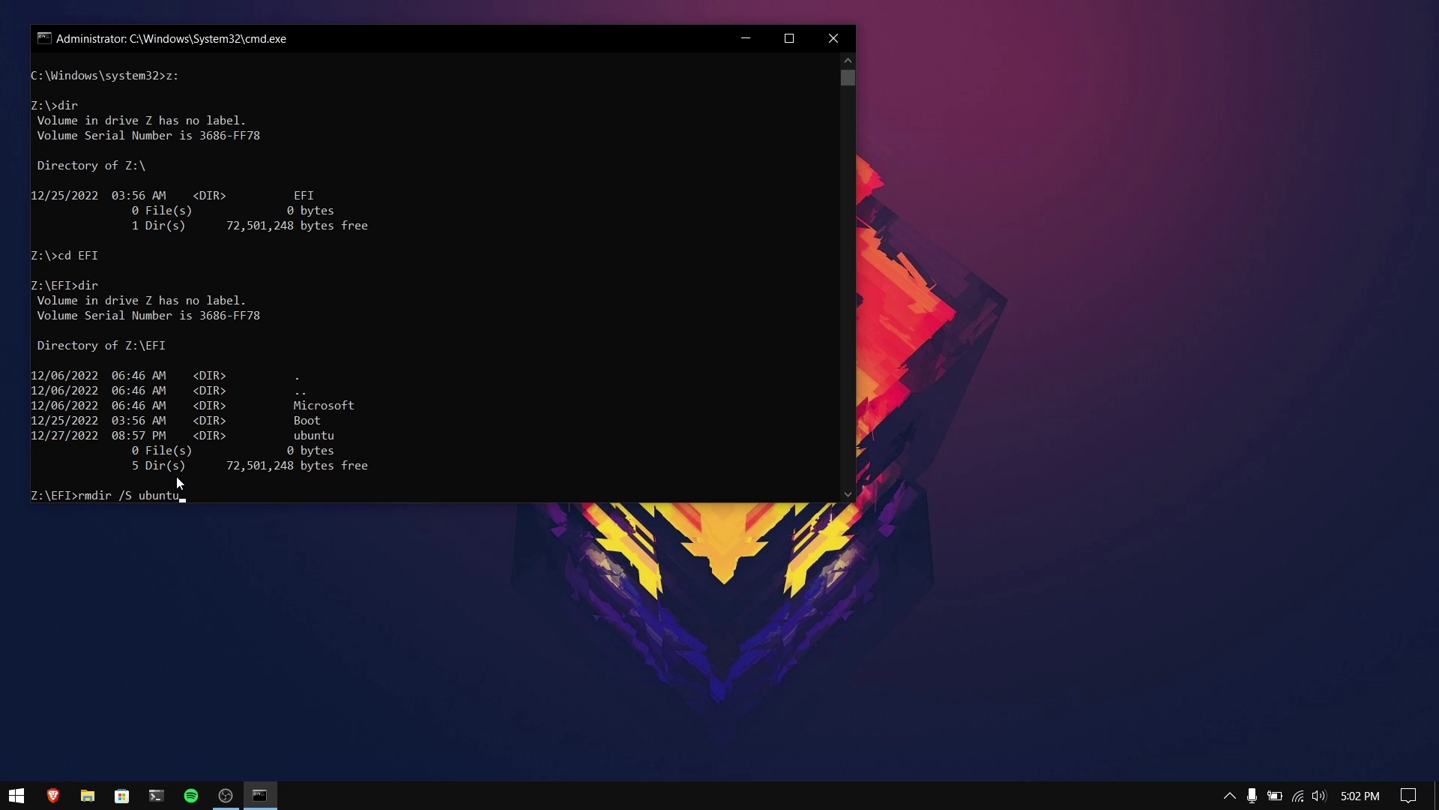
pyautogui.press('Return')
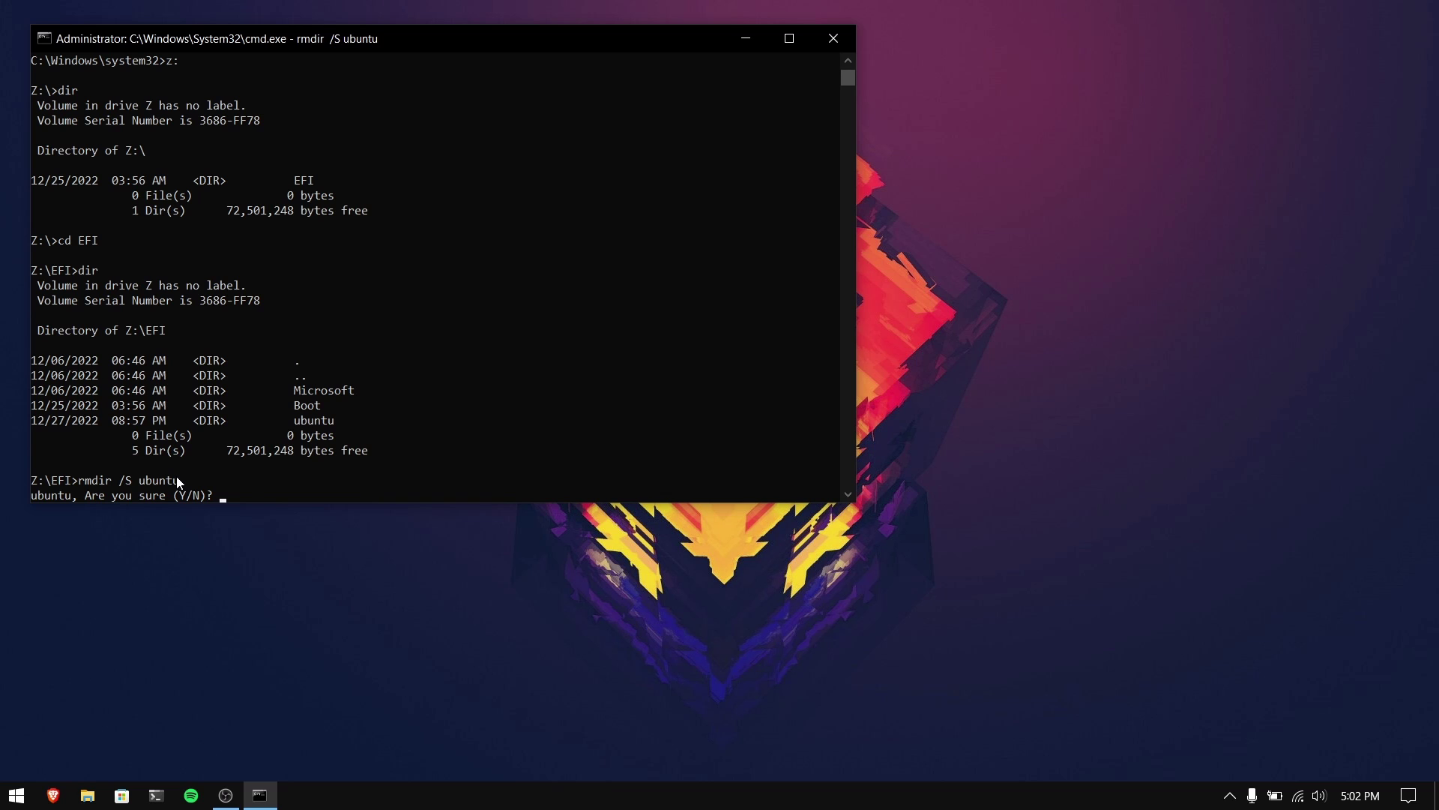
pyautogui.write('y')
pyautogui.press('Return')
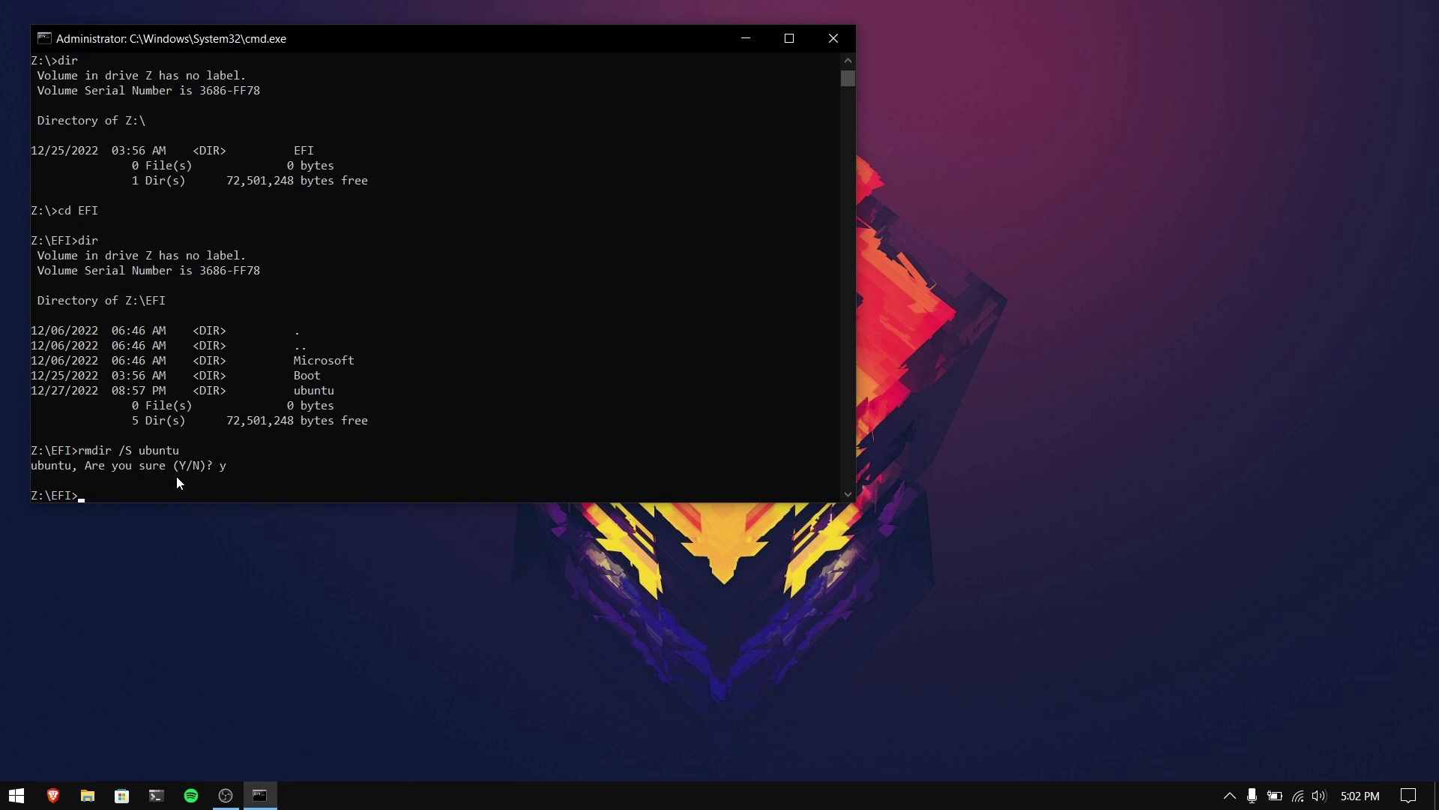
# List Z:\EFI again to confirm only Microsoft and Boot remain
pyautogui.write('dir')
pyautogui.press('Return')
pyautogui.moveTo(318, 433); pyautogui.dragTo(304, 435)
pyautogui.click(196, 482)
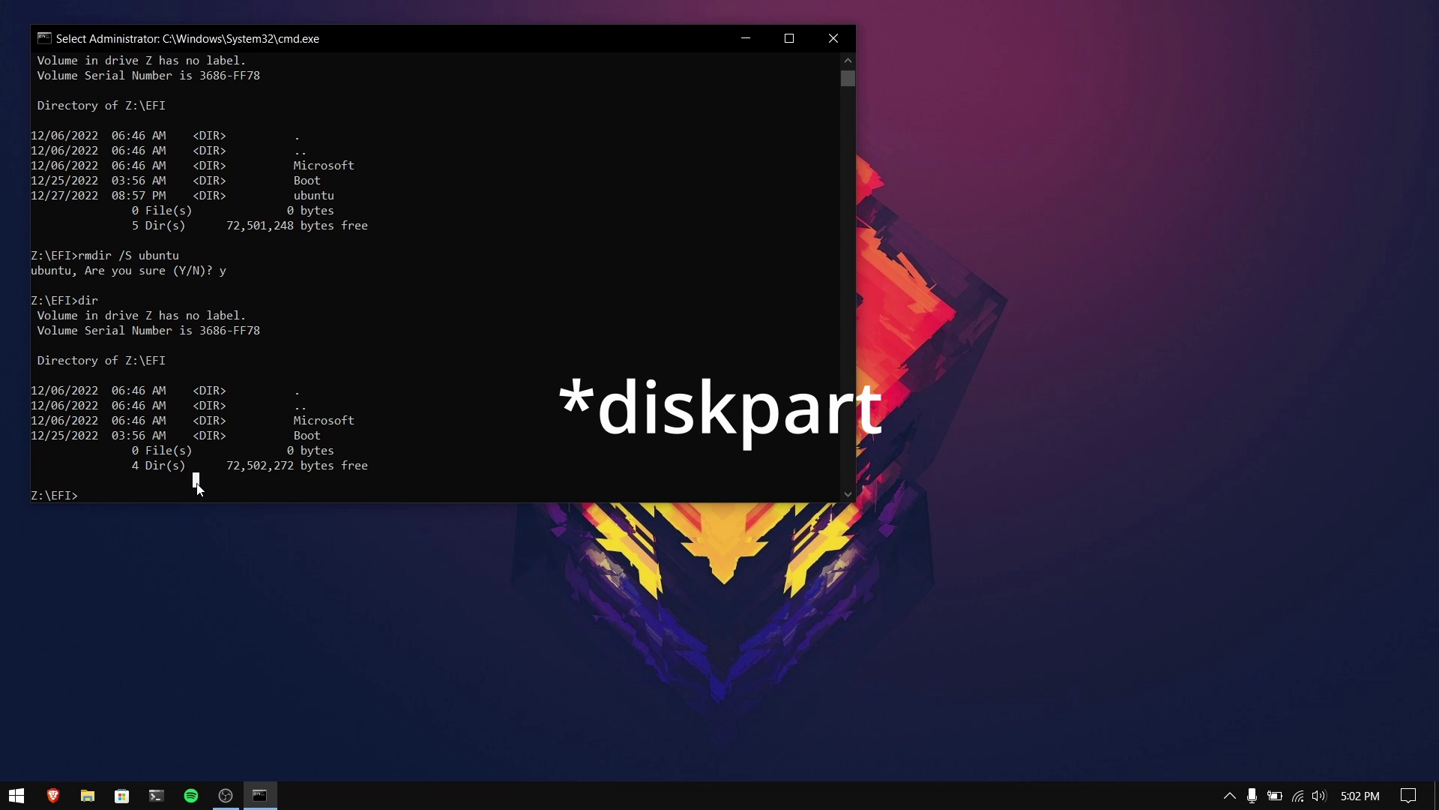
pyautogui.press('super+e')
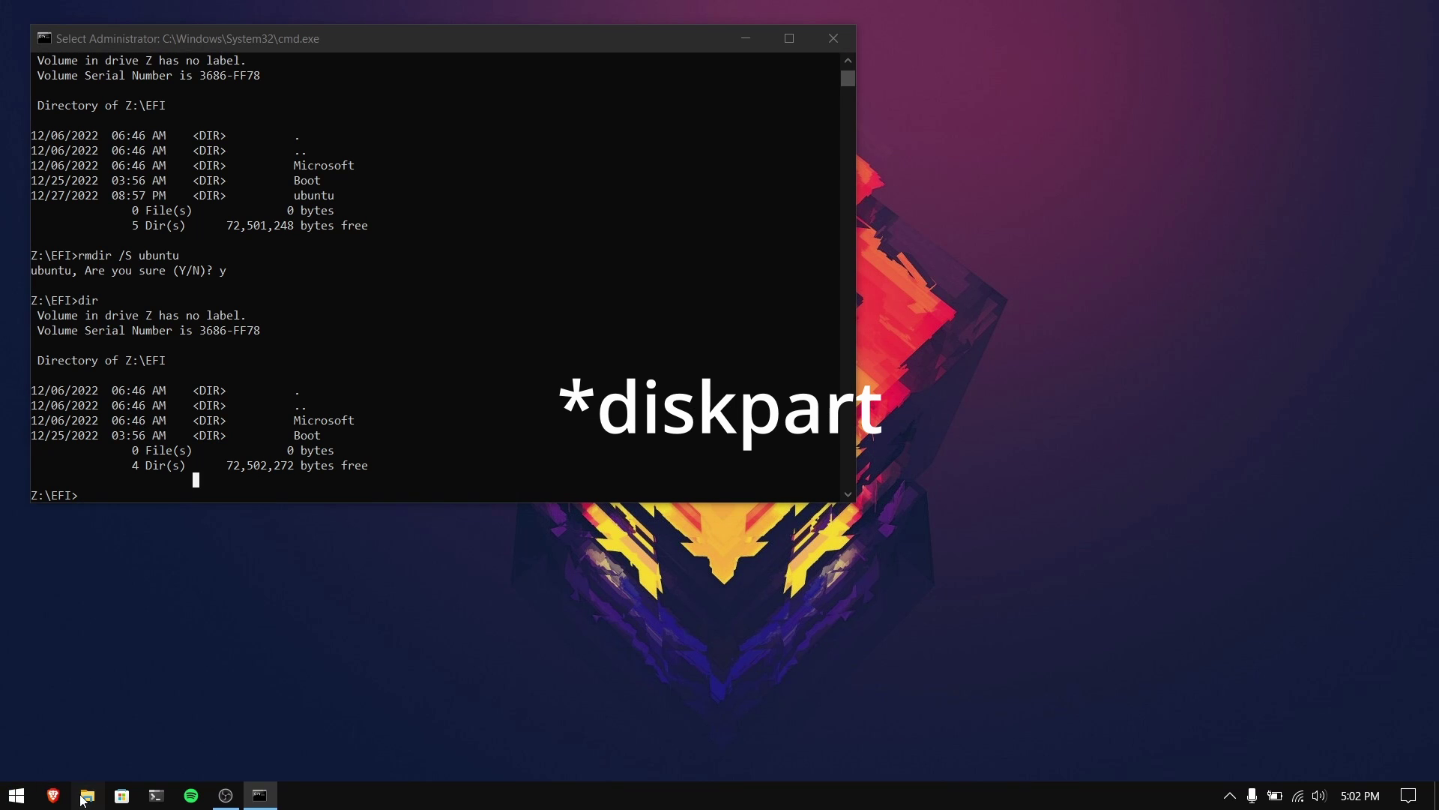